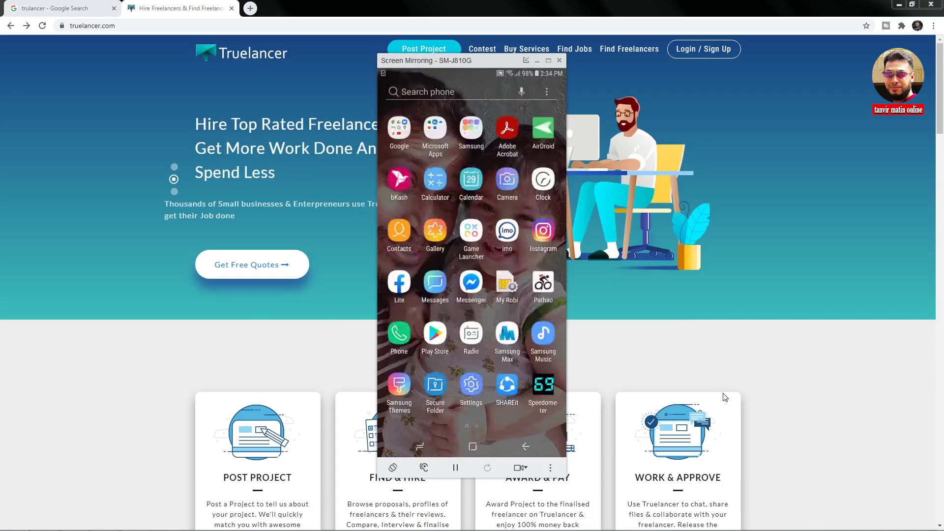
# Close the Samsung Screen Mirroring phone window so only the Truelancer homepage remains
pyautogui.write('t')
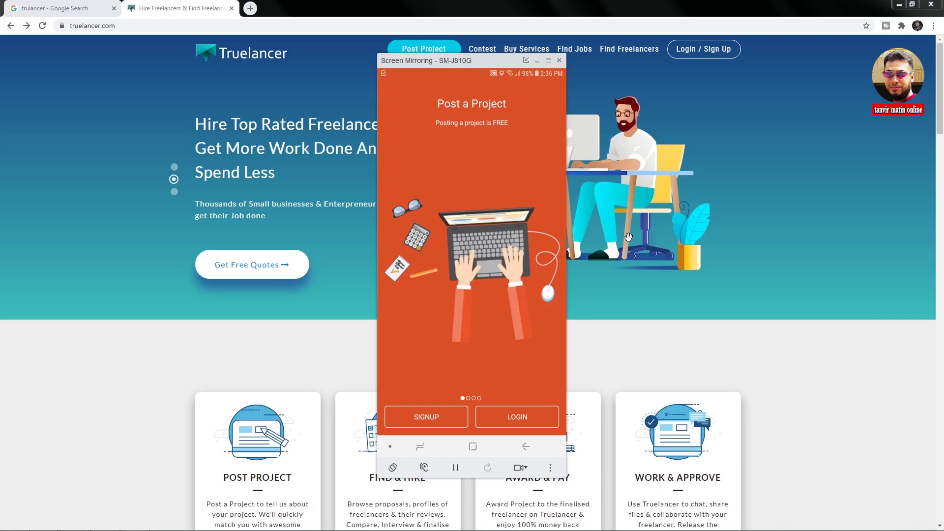
pyautogui.click(629, 236)
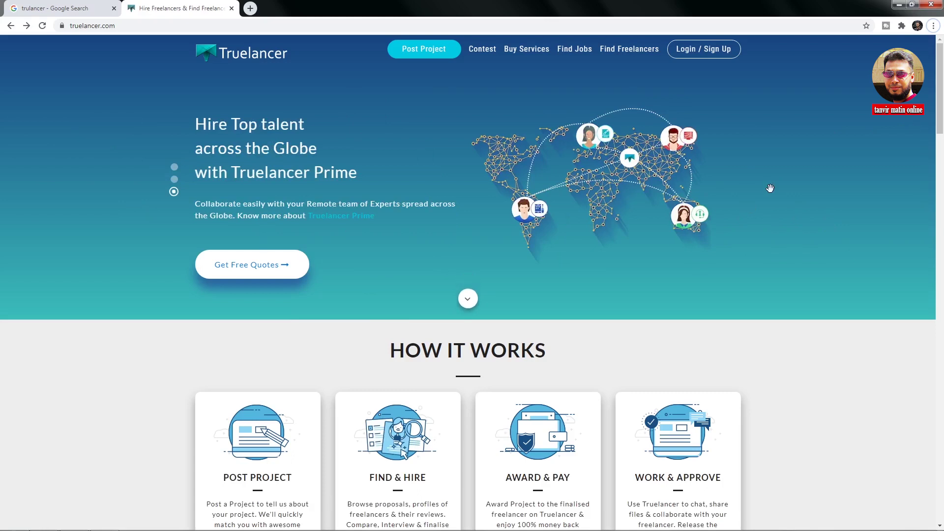
# On the Truelancer sign-up page, enter the user's first name, last name and e-mail address
pyautogui.click(707, 53)
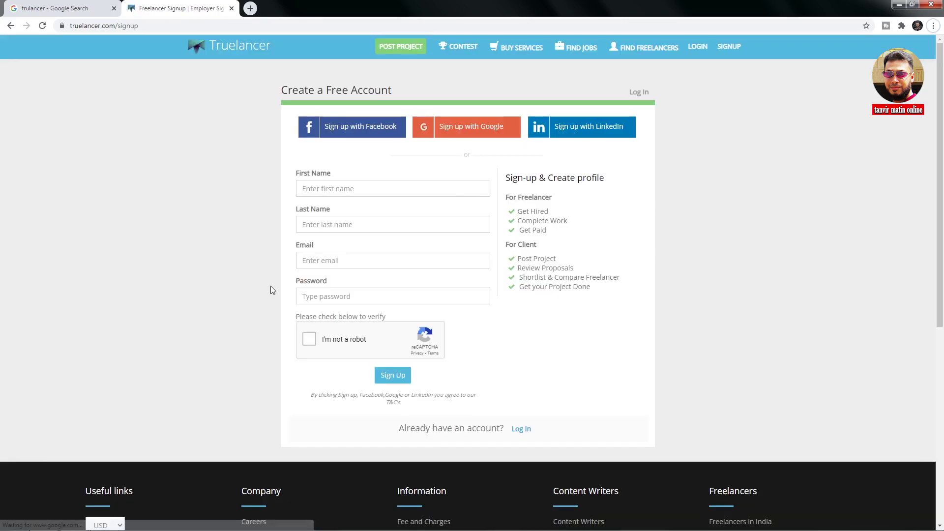
pyautogui.click(372, 188)
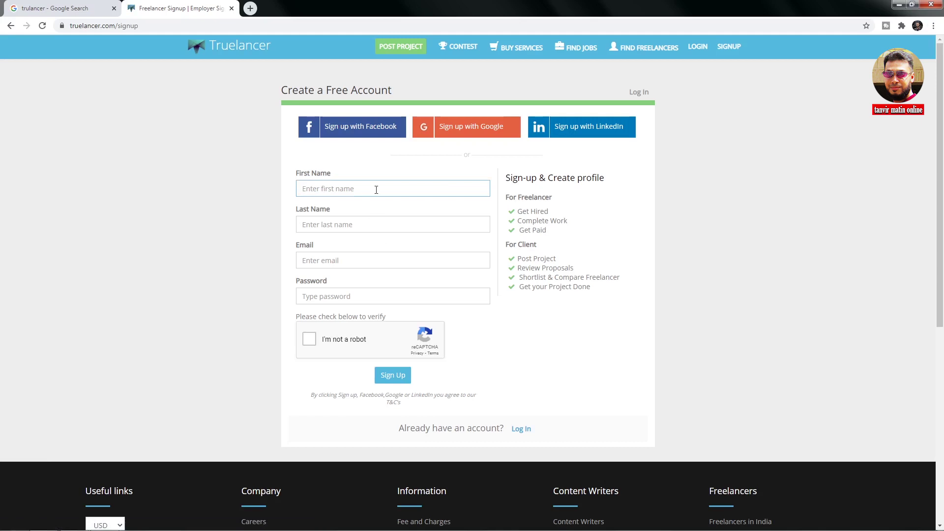
pyautogui.click(383, 224)
pyautogui.click(389, 260)
# Enter the account password, tick I'm not a robot and submit the sign-up
pyautogui.click(410, 296)
pyautogui.write('•••••••••••')
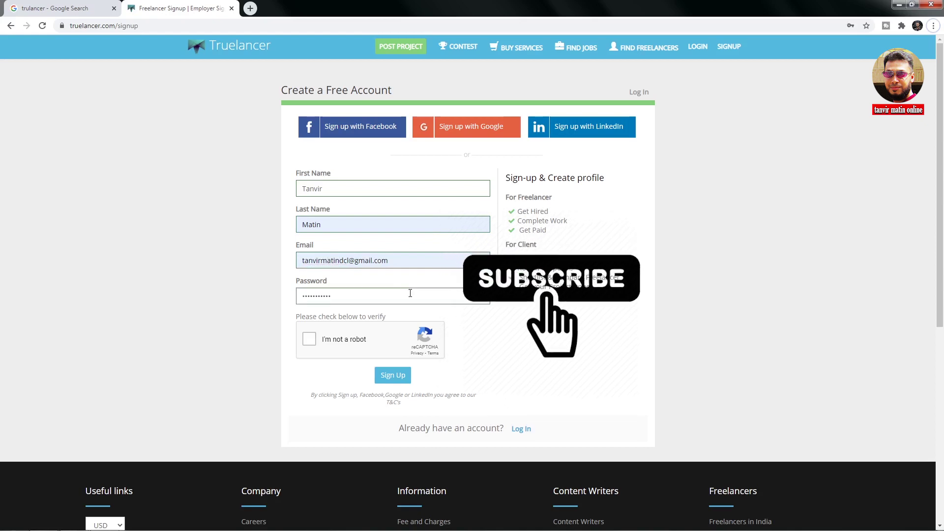
pyautogui.click(307, 341)
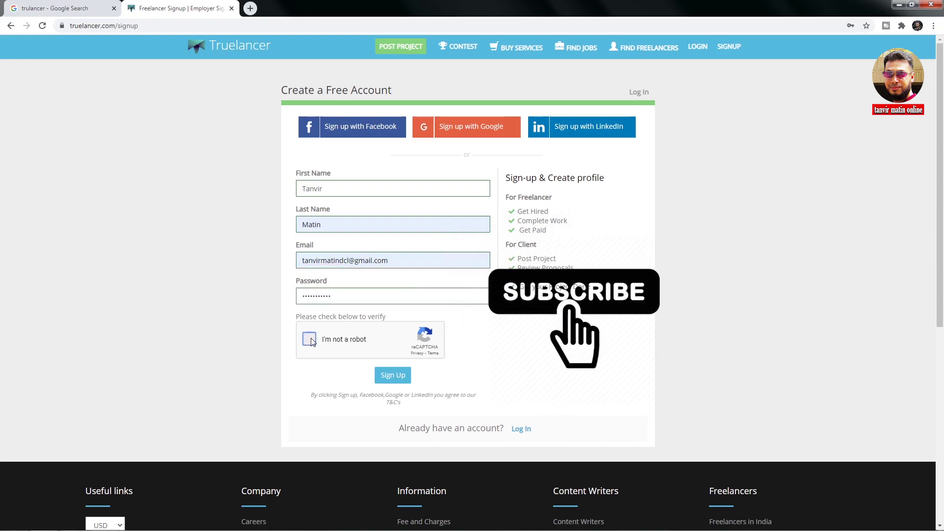
pyautogui.click(400, 377)
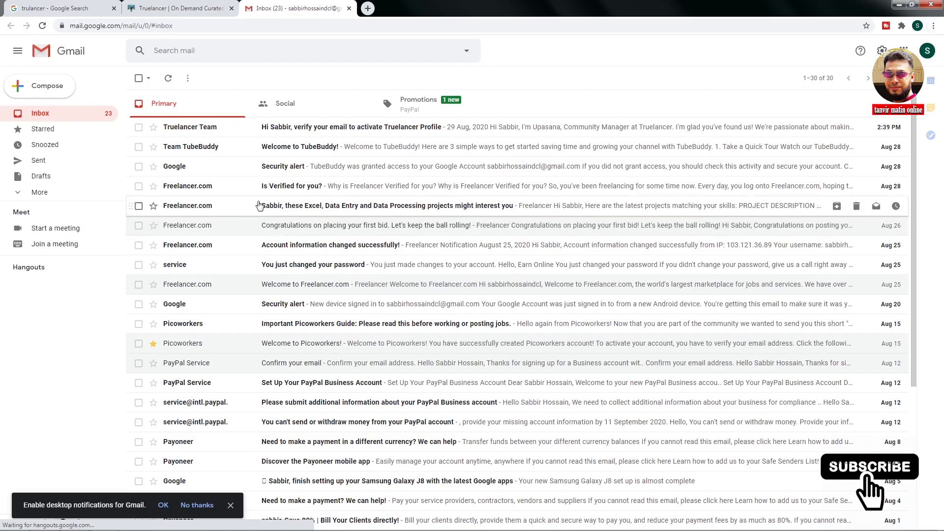
# Open the Truelancer Team email and use Verify & Activate Account
pyautogui.click(309, 130)
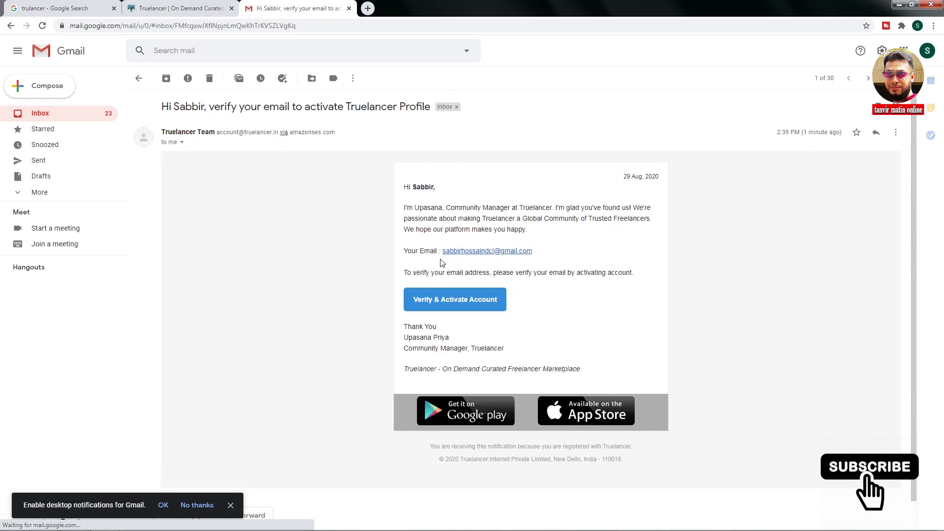
pyautogui.click(457, 301)
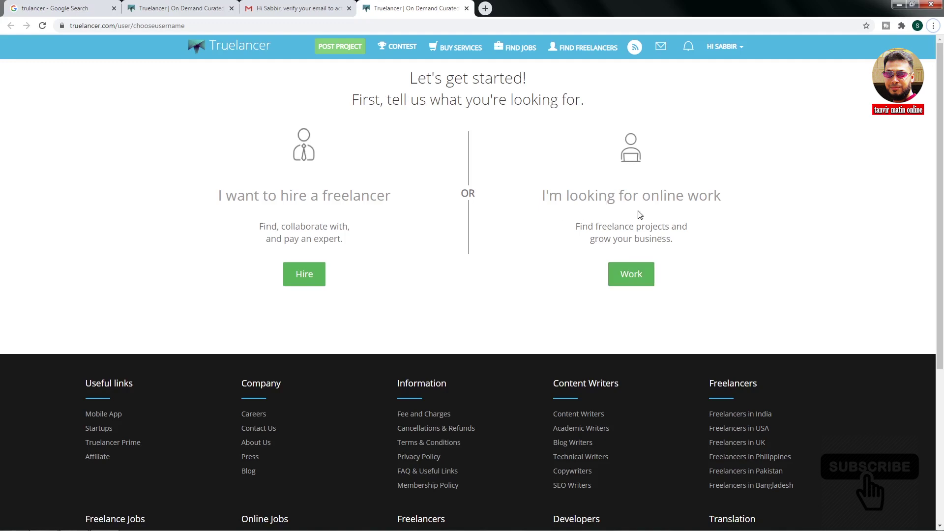
# Choose to look for online work and save an uploaded, cropped profile photo
pyautogui.click(634, 282)
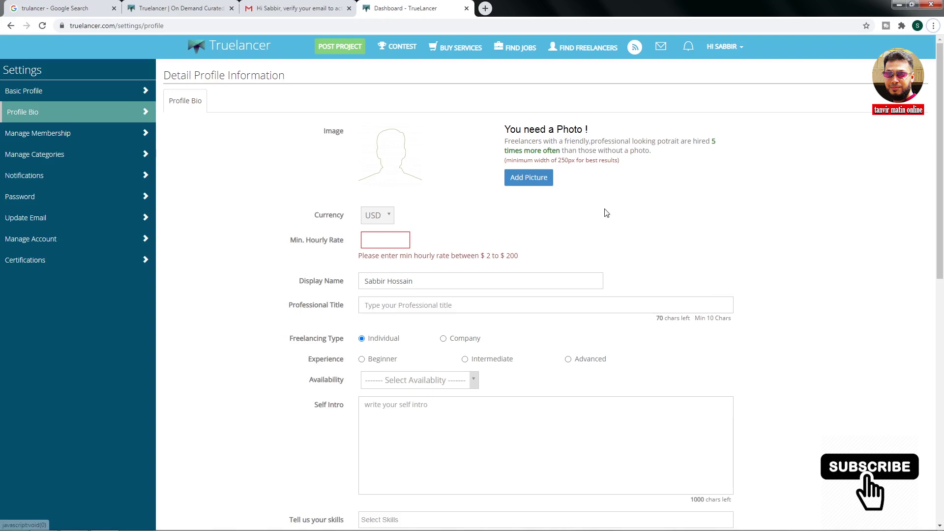
pyautogui.click(529, 182)
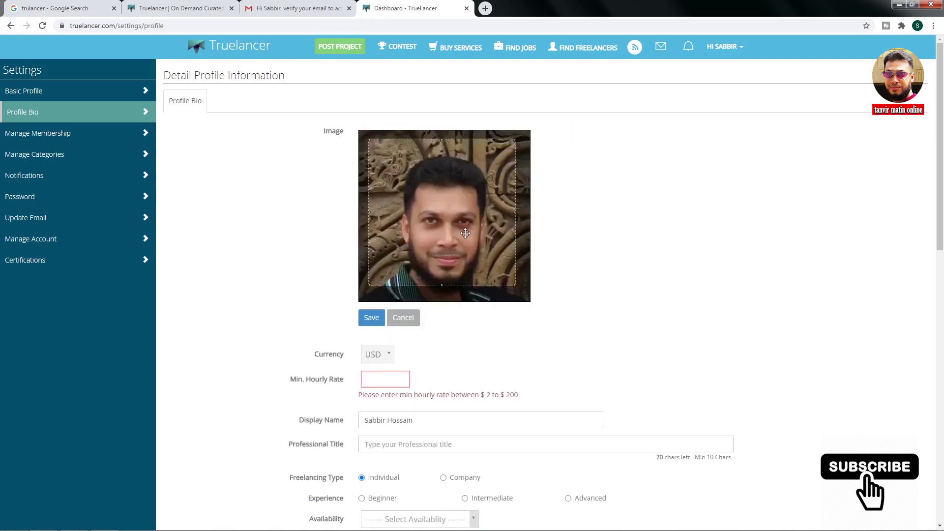
pyautogui.click(376, 321)
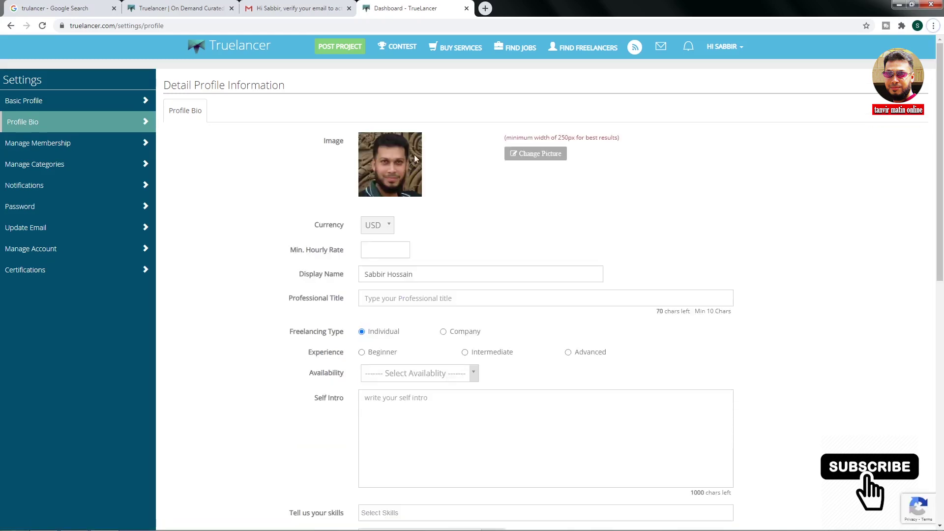
pyautogui.scroll(-1, 382, 241)
pyautogui.scroll(-1, 326, 189)
pyautogui.scroll(1, 331, 187)
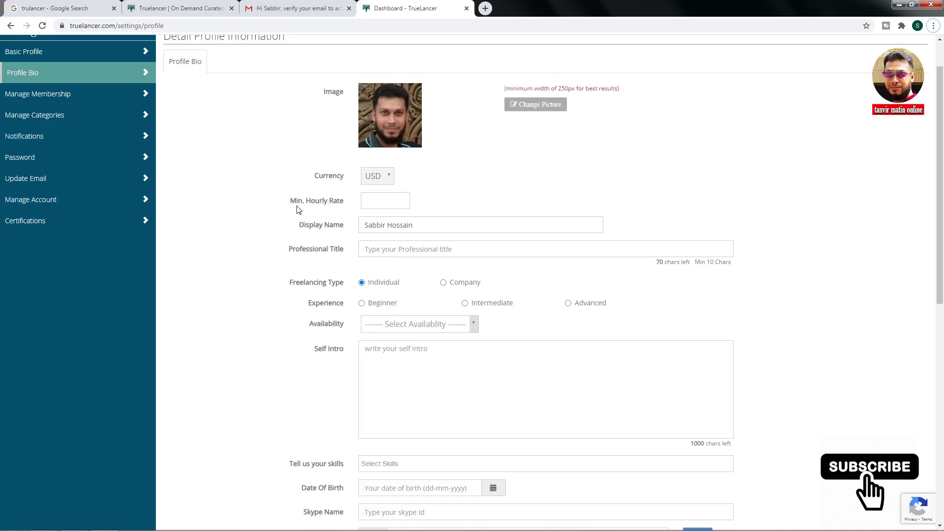
# Set the minimum hourly rate to 5, title 'Data Entry Specialist' and Beginner experience
pyautogui.click(393, 201)
pyautogui.click(413, 252)
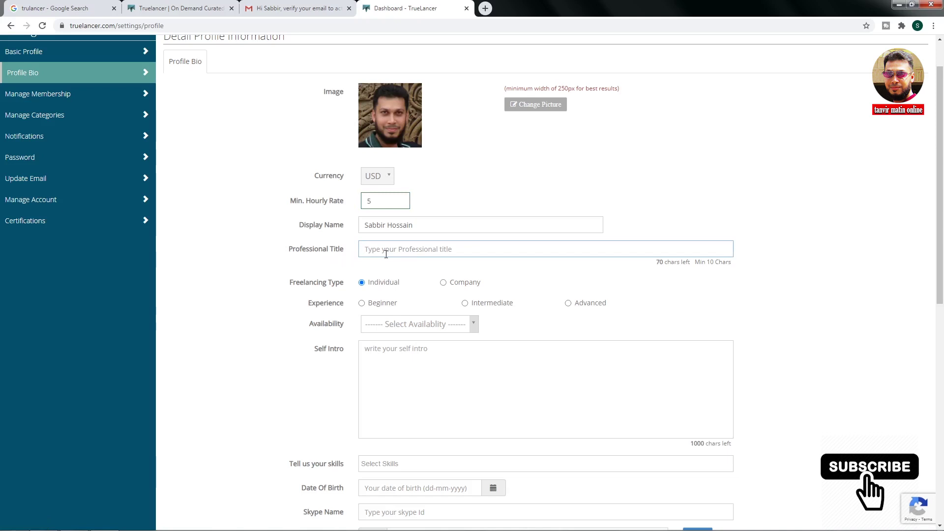
pyautogui.write('Data Entry Specialist')
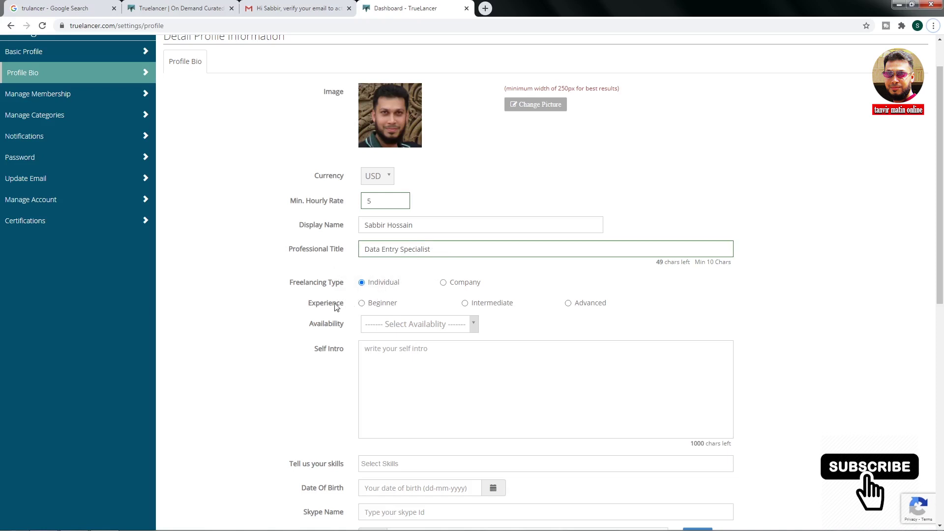
pyautogui.click(362, 303)
# Set availability to part-time 10-30 hrs/week and paste in the self introduction
pyautogui.click(473, 325)
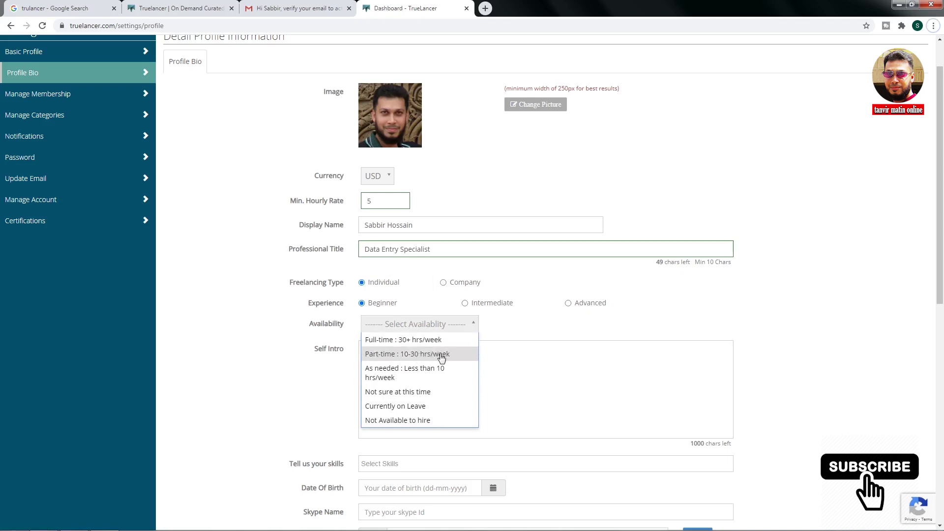
pyautogui.click(437, 355)
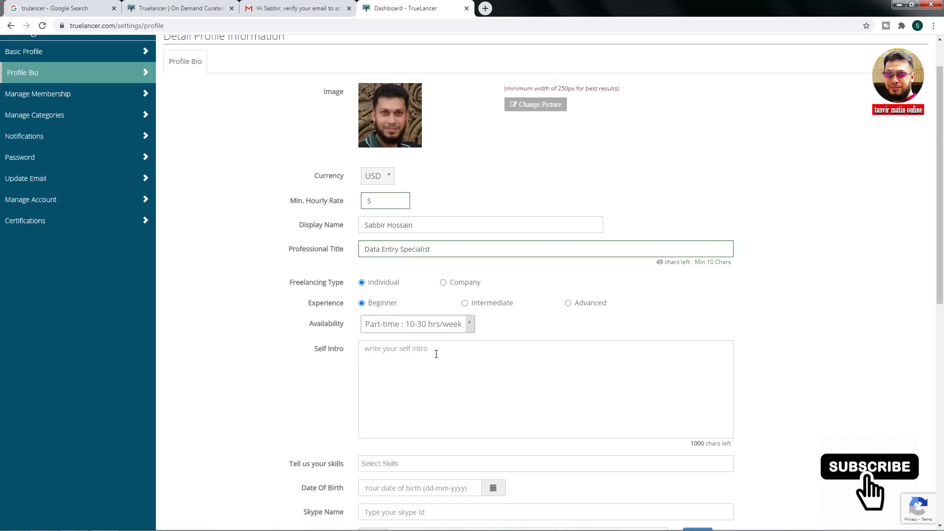
pyautogui.click(406, 374)
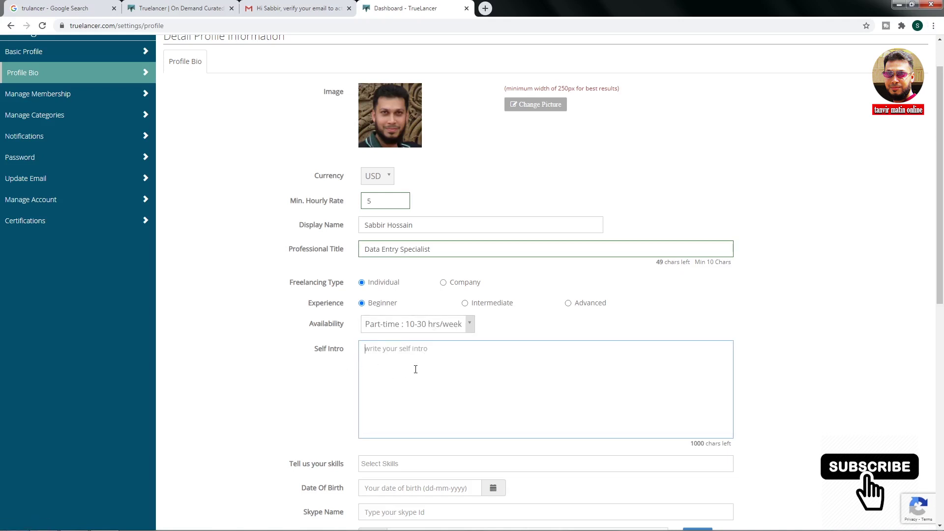
pyautogui.write('Hi, I m Sabbir, I am a data entry specialist and i m working in this field for the last 5 years. I work professionally and I always complete my job in time')
pyautogui.scroll(-1, 430, 376)
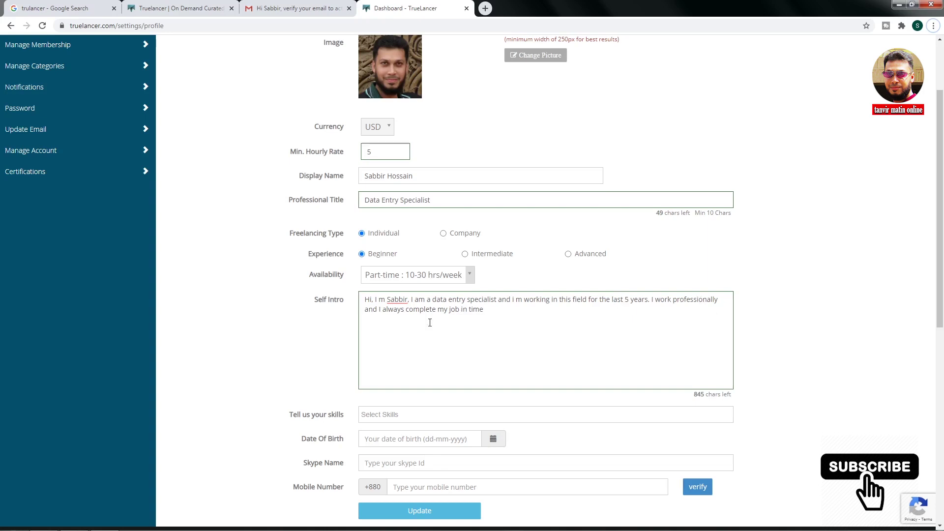
pyautogui.scroll(-1, 418, 324)
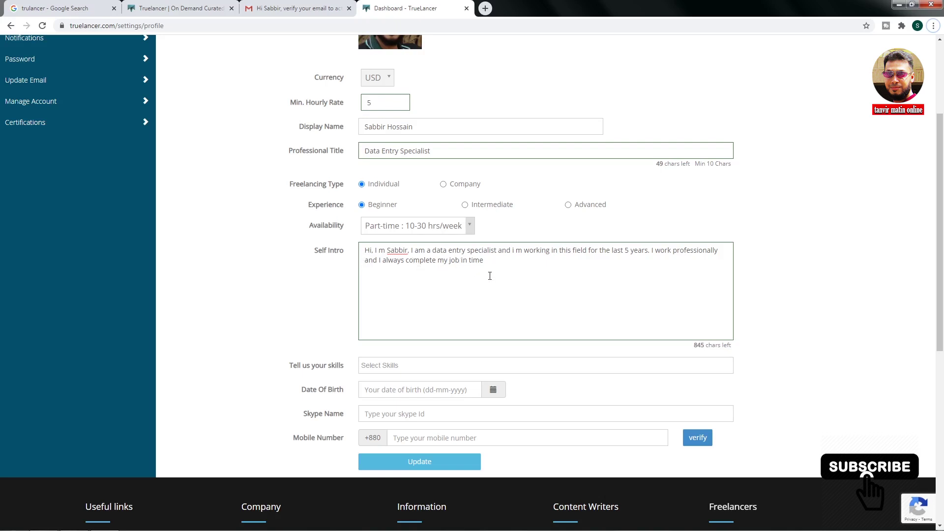
pyautogui.scroll(-3, 504, 278)
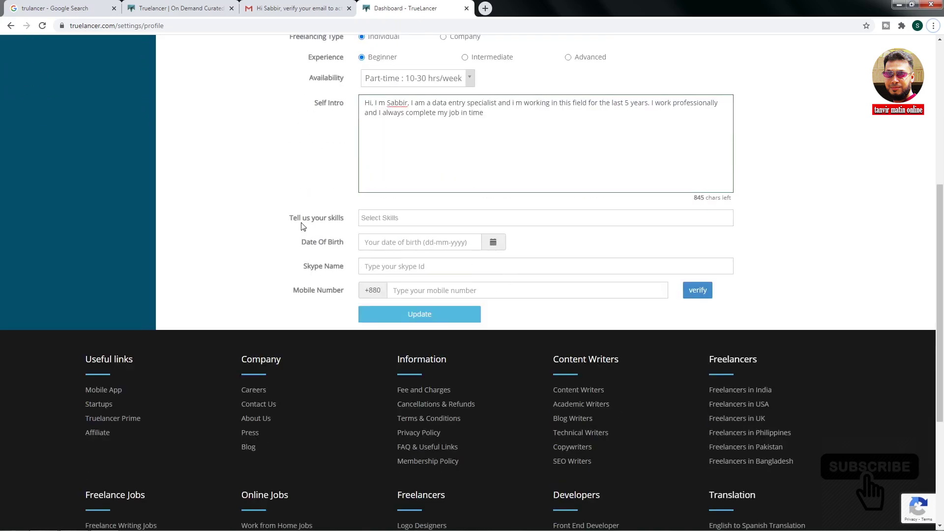
# Browse the skill suggestions and add Virtual Assistant alongside Data Entry
pyautogui.click(411, 218)
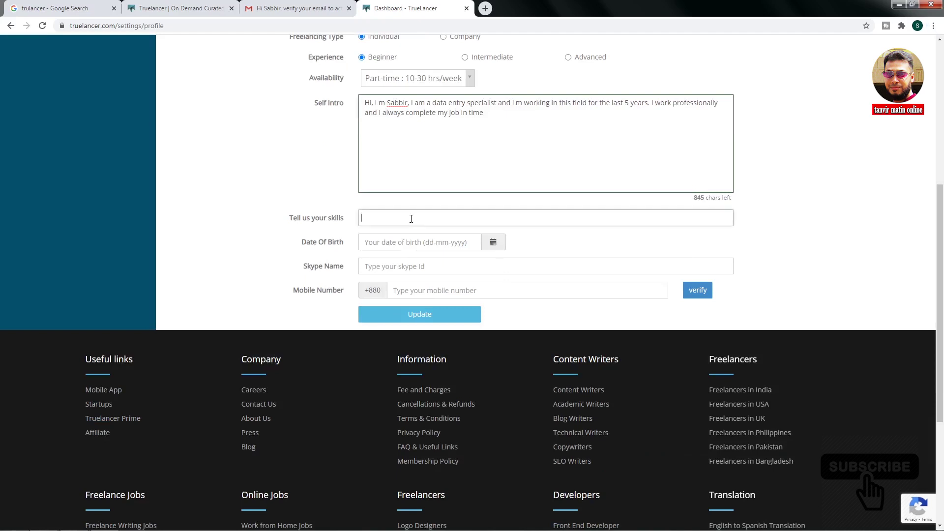
pyautogui.click(372, 220)
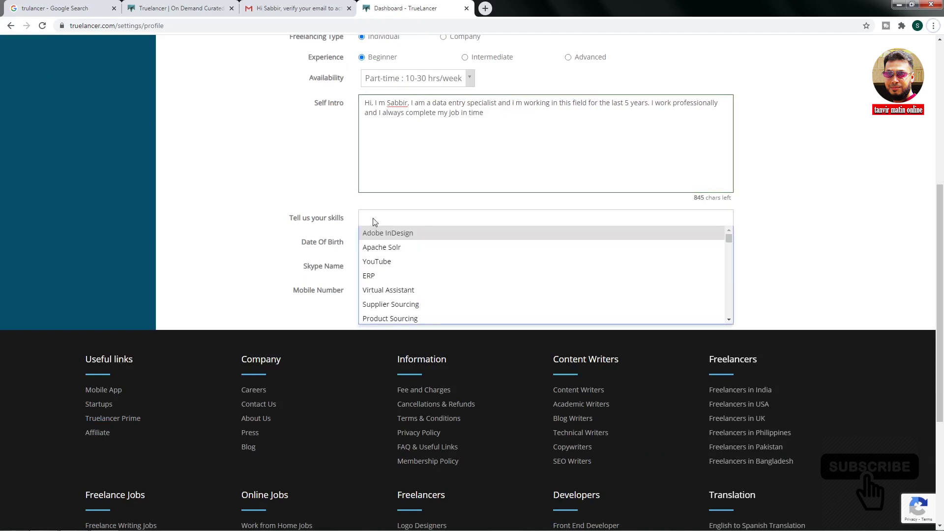
pyautogui.click(383, 215)
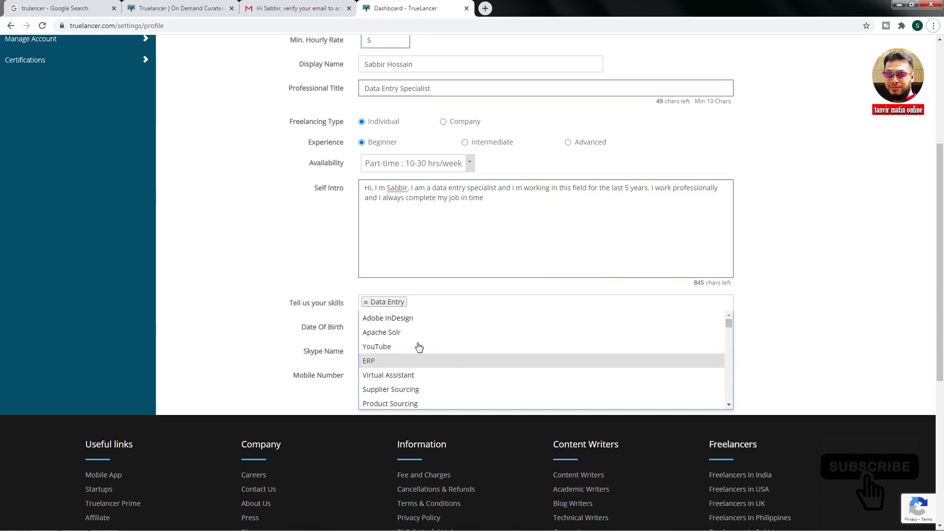
pyautogui.scroll(-10, 730, 325)
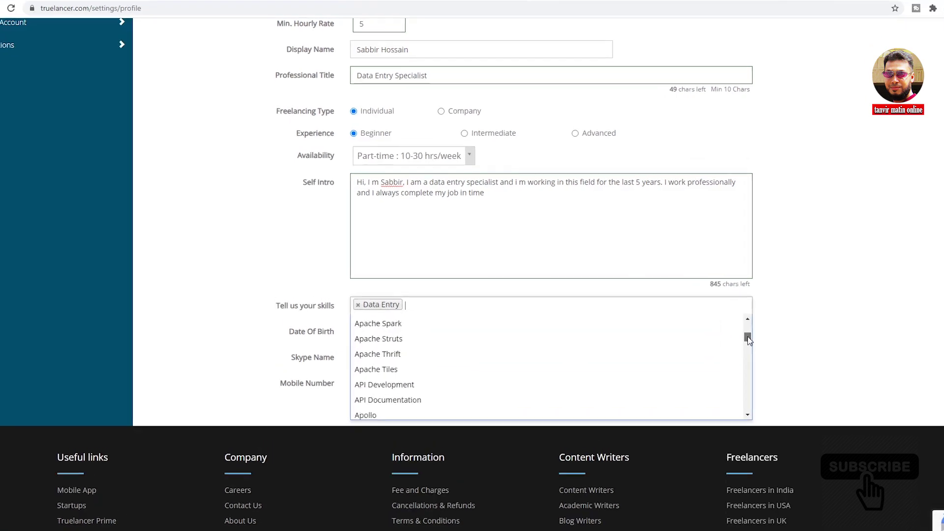
pyautogui.scroll(-15, 748, 342)
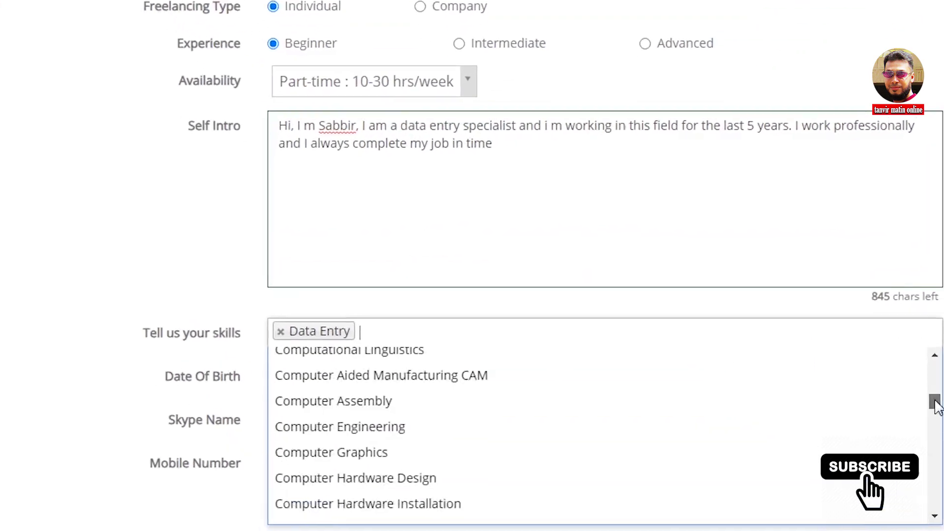
pyautogui.scroll(-5, 590, 442)
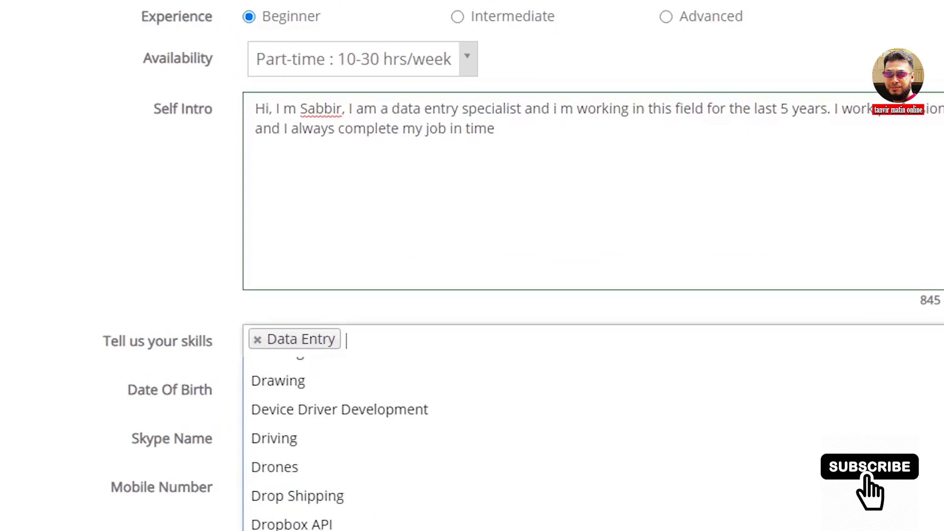
pyautogui.scroll(-15, 339, 442)
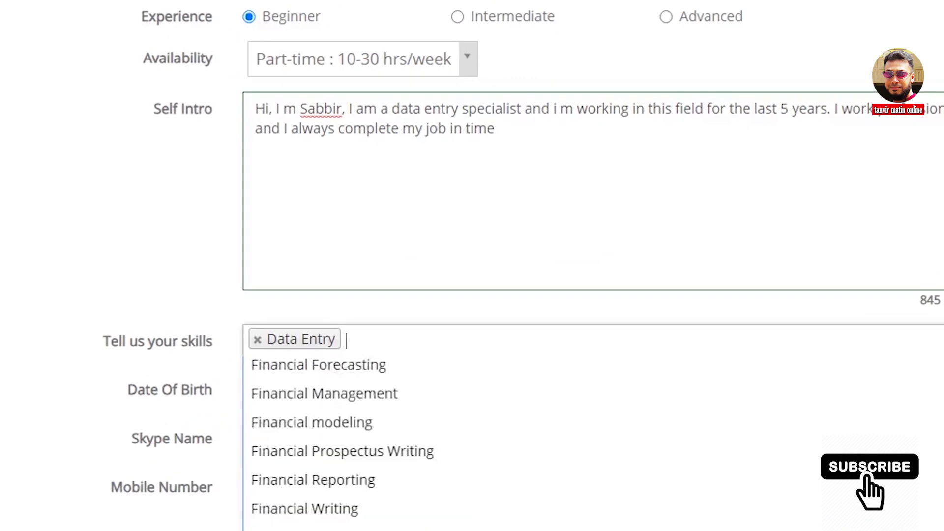
pyautogui.scroll(20, 339, 443)
pyautogui.scroll(10, 339, 442)
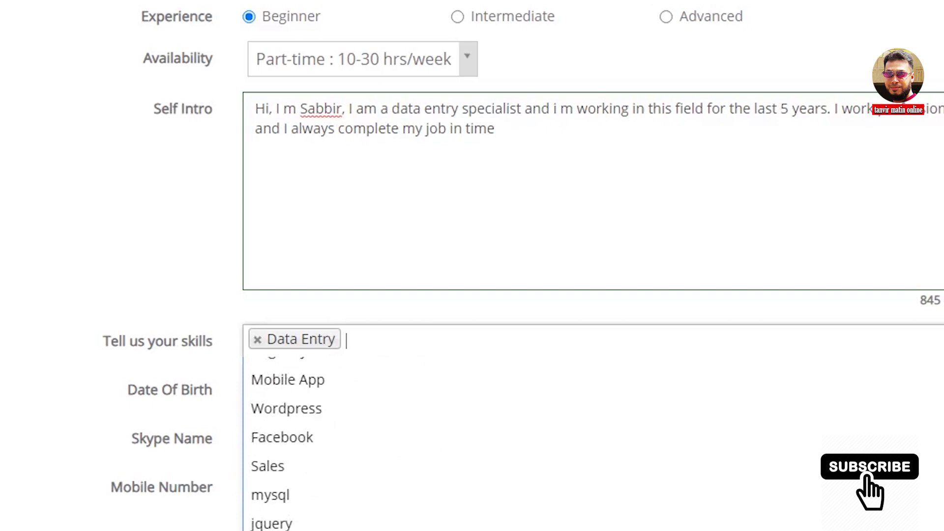
pyautogui.scroll(-10, 339, 442)
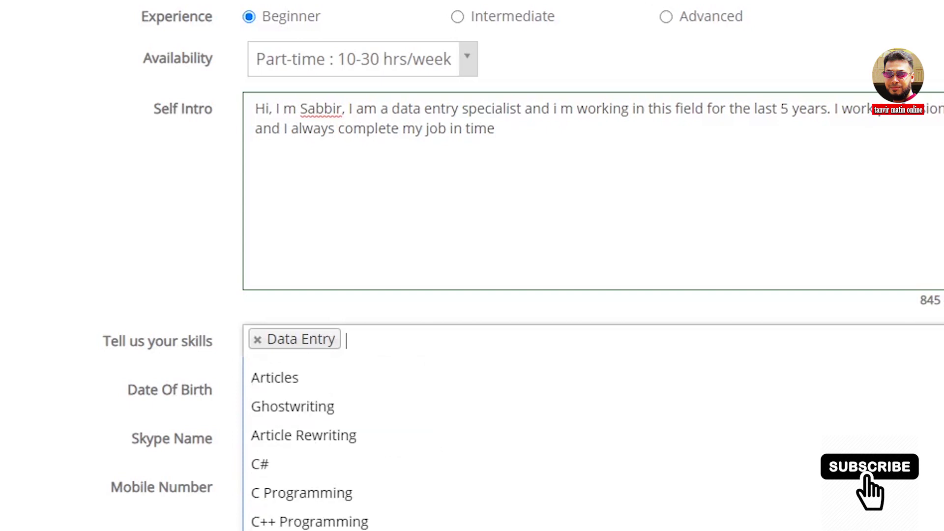
pyautogui.scroll(-5, 339, 443)
pyautogui.scroll(-5, 339, 443)
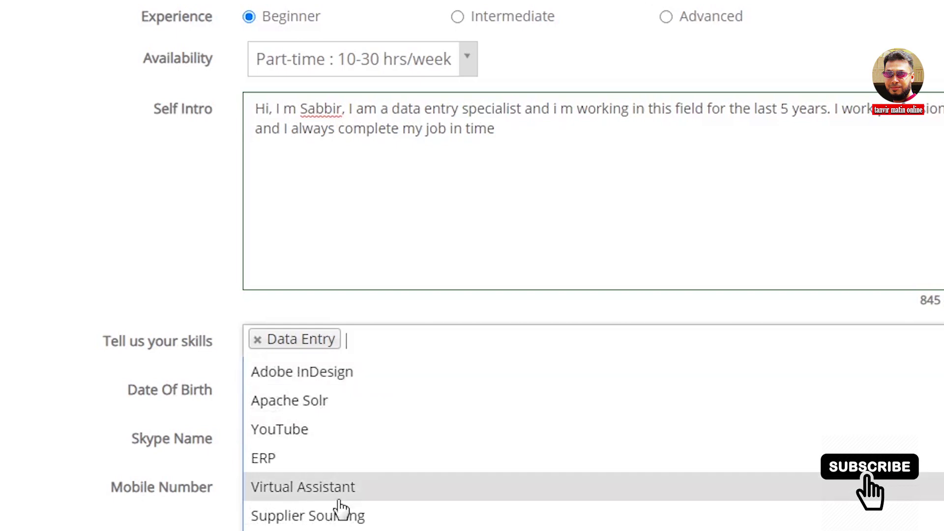
pyautogui.scroll(-2, 343, 492)
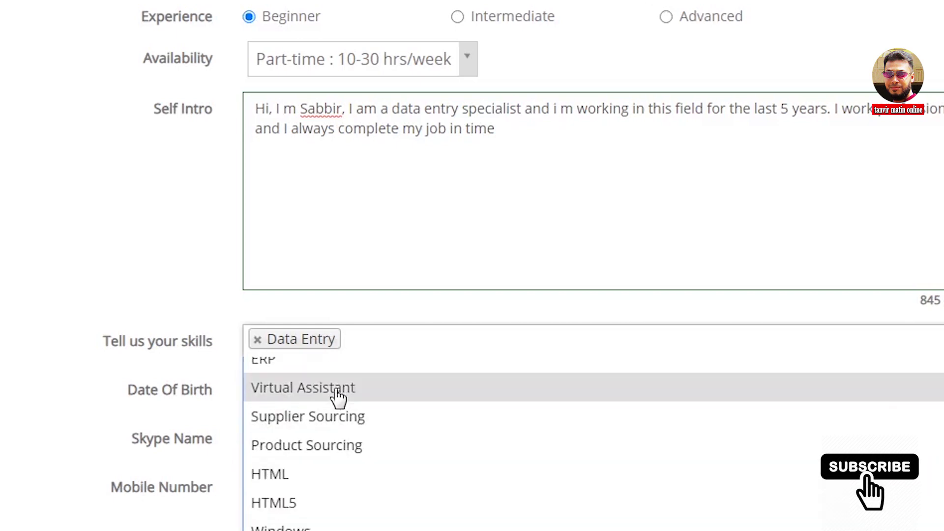
pyautogui.click(338, 394)
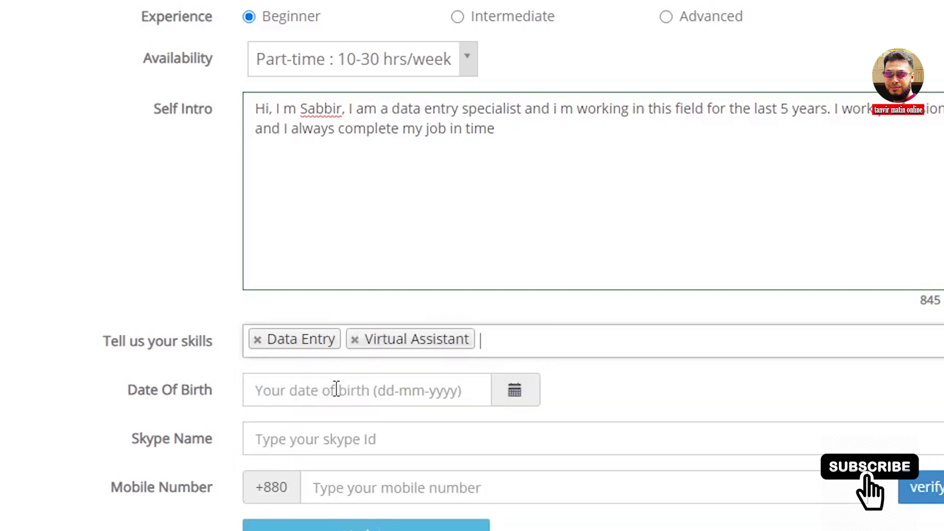
# Add YouTube, Photoshop, Photography, Speech Writing, Facebook, Editing, Logo Design and Translation skills
pyautogui.click(690, 342)
pyautogui.click(353, 432)
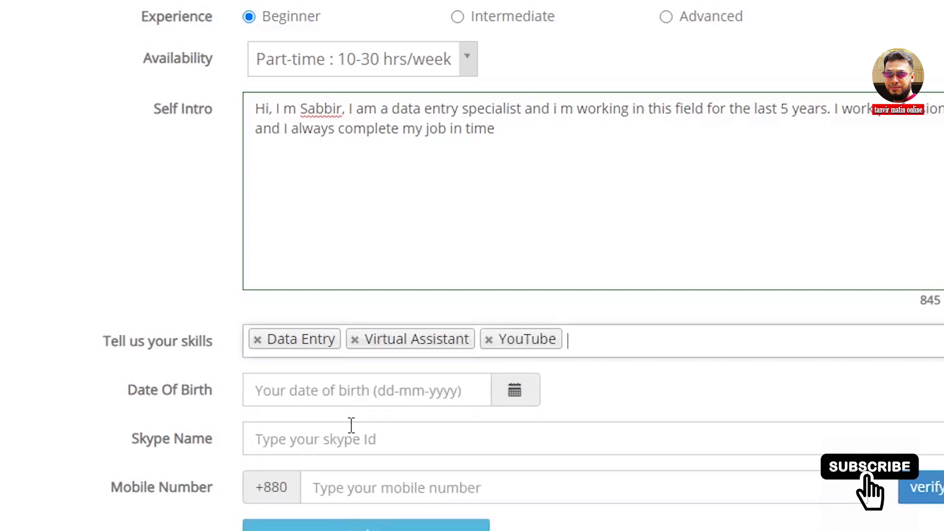
pyautogui.click(431, 441)
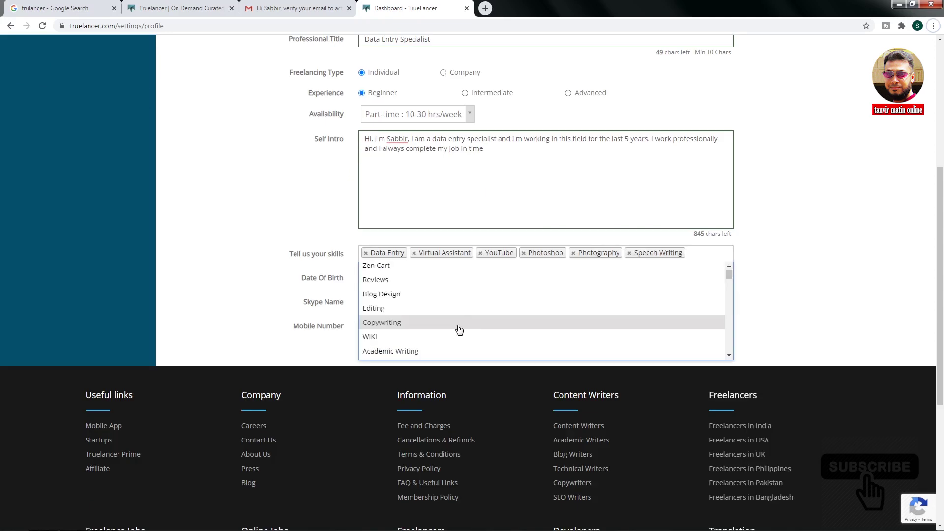
pyautogui.scroll(-1, 457, 330)
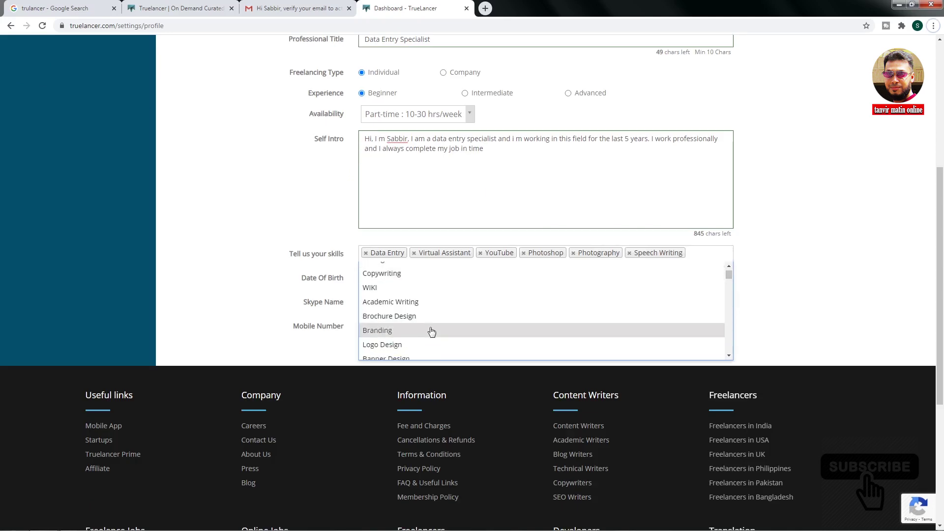
pyautogui.scroll(-3, 412, 339)
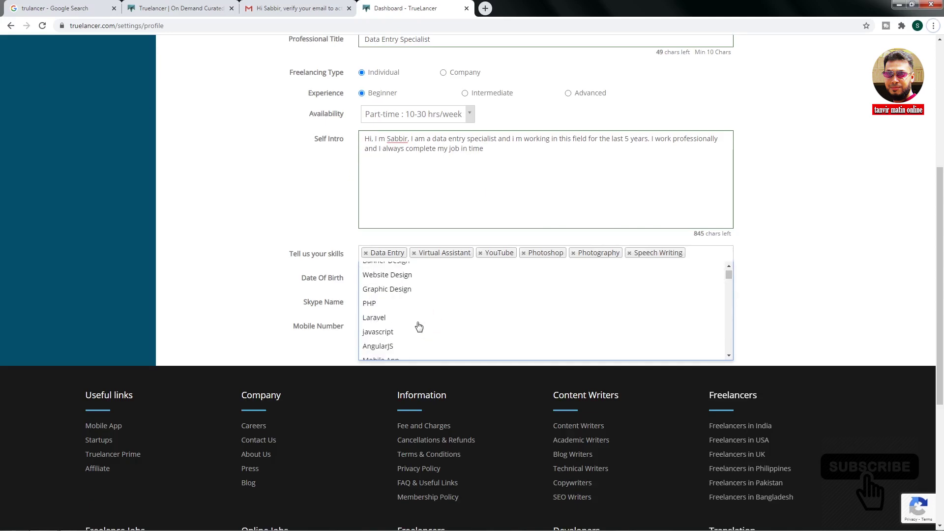
pyautogui.scroll(-1, 416, 323)
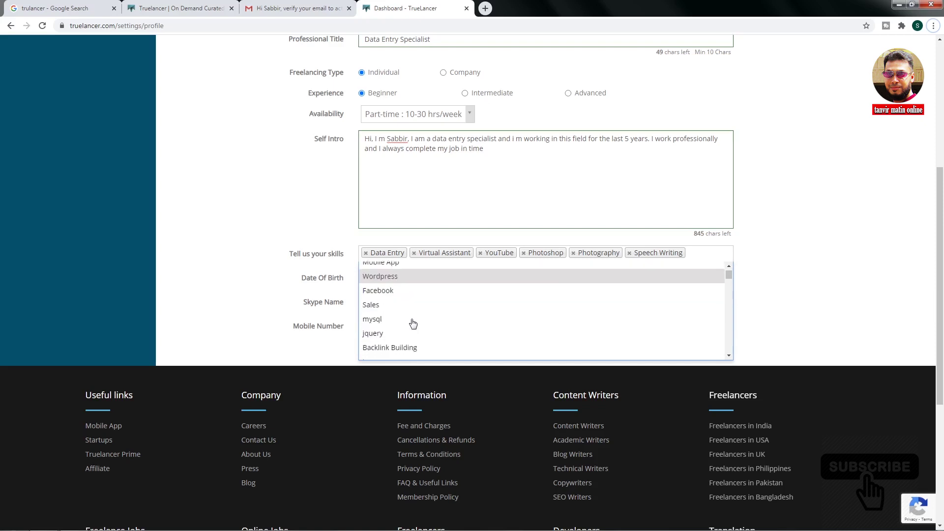
pyautogui.click(408, 292)
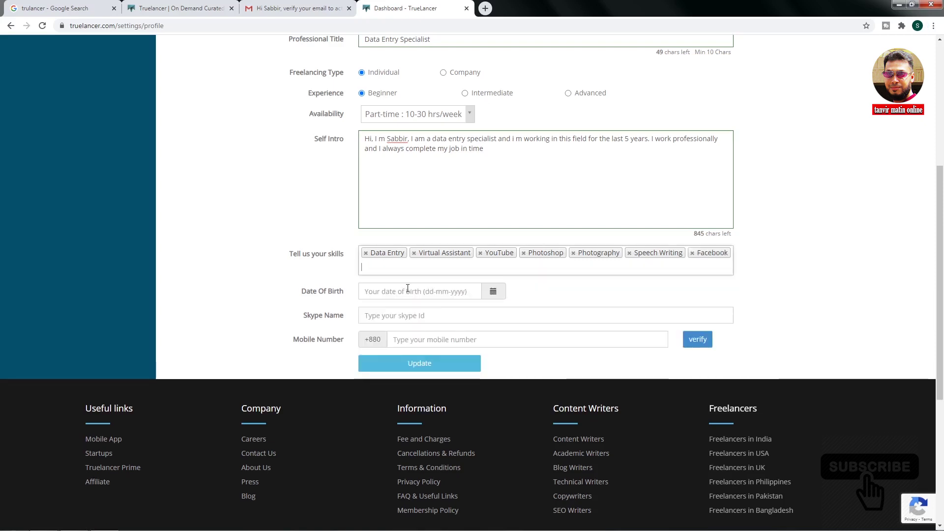
pyautogui.scroll(-1, 635, 218)
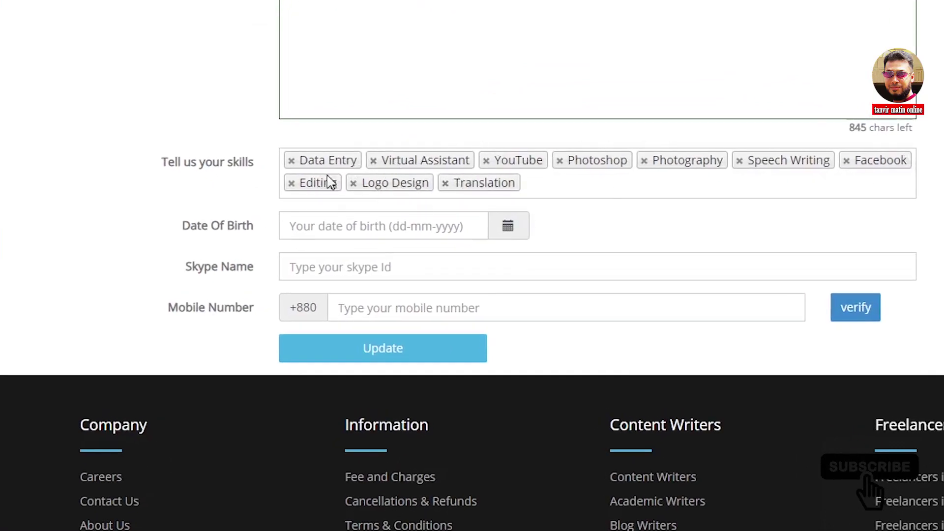
# Set date of birth to 01-01-1976, paste the mobile number and request its verification
pyautogui.click(429, 221)
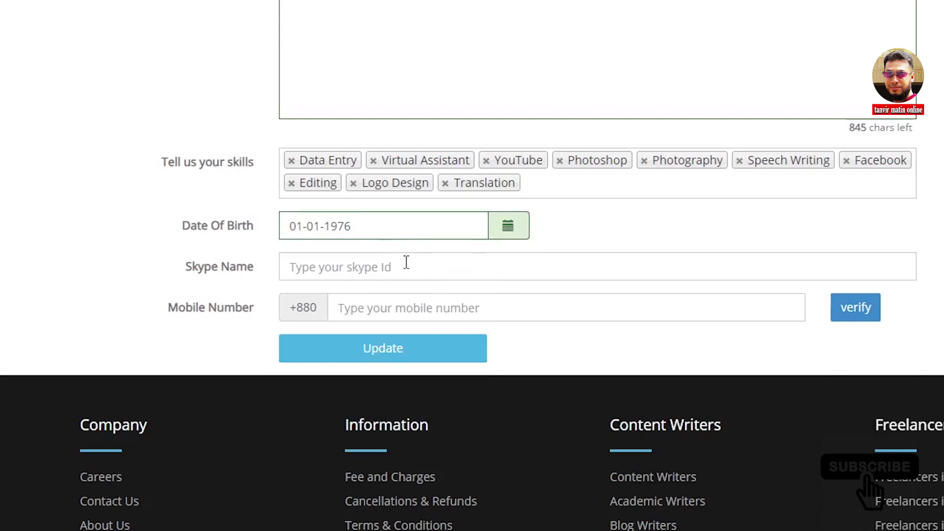
pyautogui.scroll(-3, 613, 268)
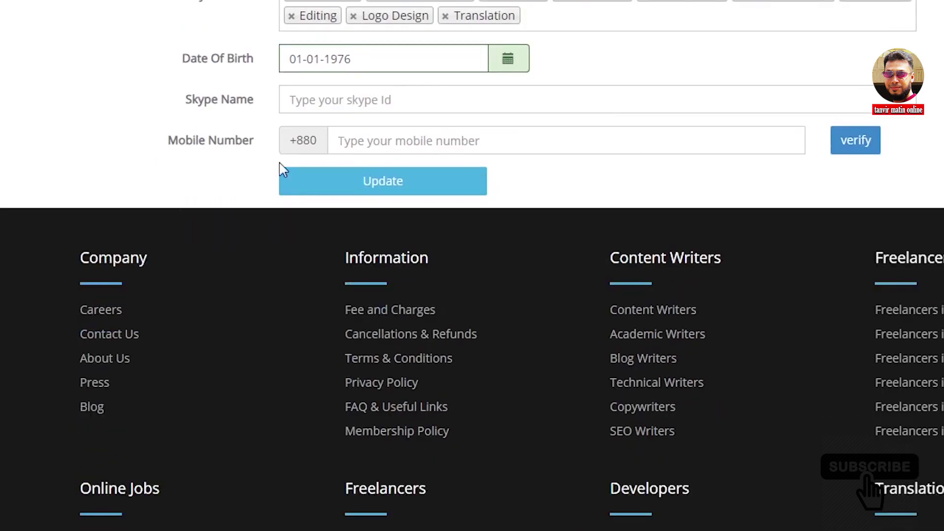
pyautogui.click(408, 143)
pyautogui.hotkey('ctrl', 'v')
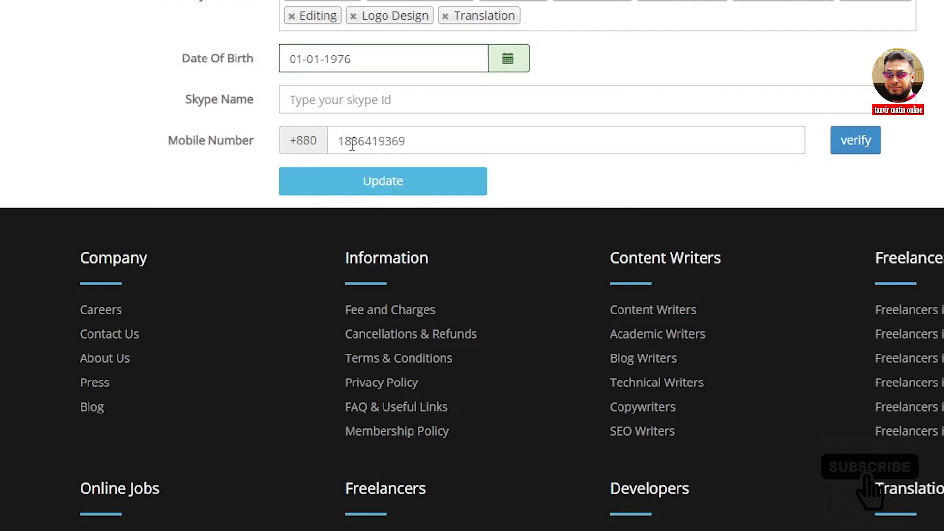
pyautogui.click(855, 147)
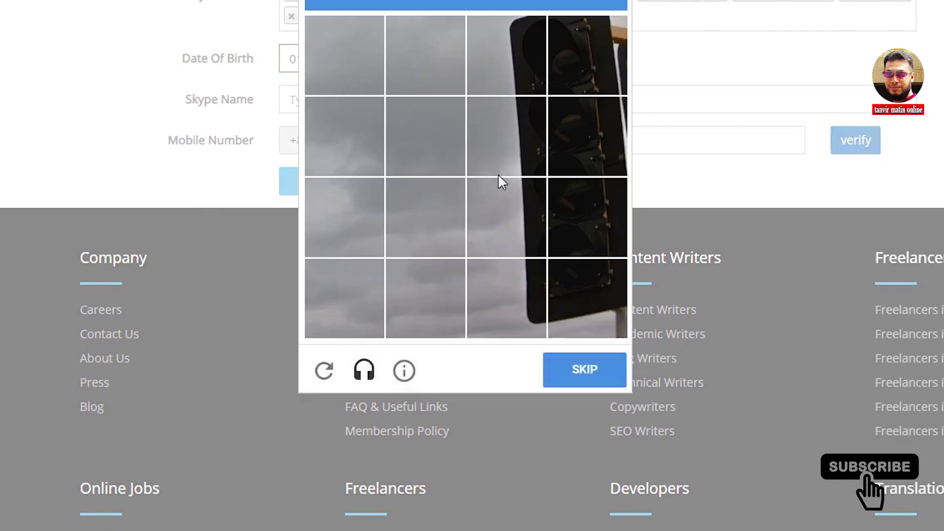
# Pass the image challenge and confirm the phone with the SMS verification code
pyautogui.click(535, 50)
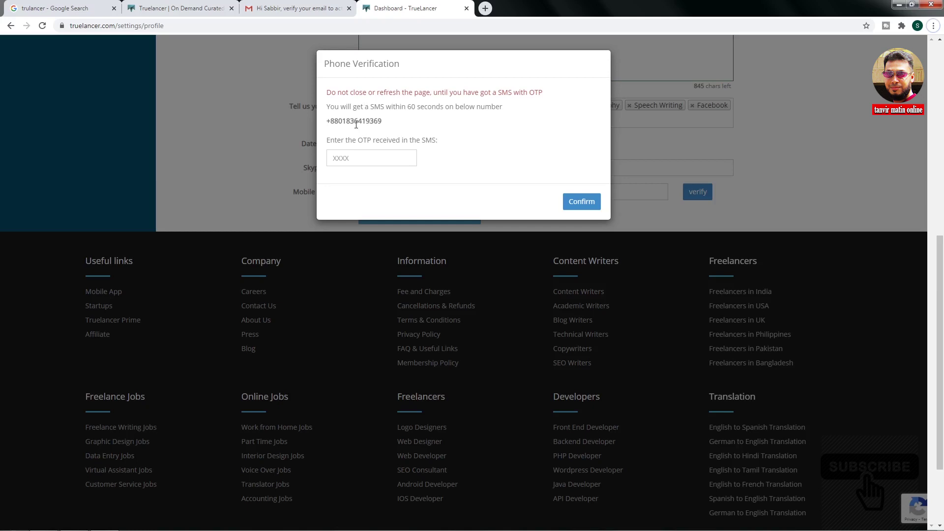
pyautogui.click(388, 157)
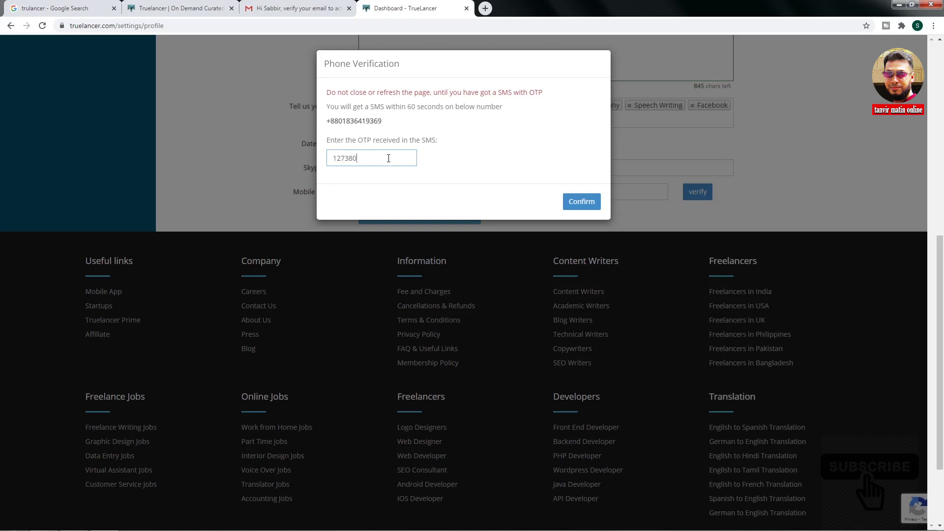
pyautogui.click(591, 205)
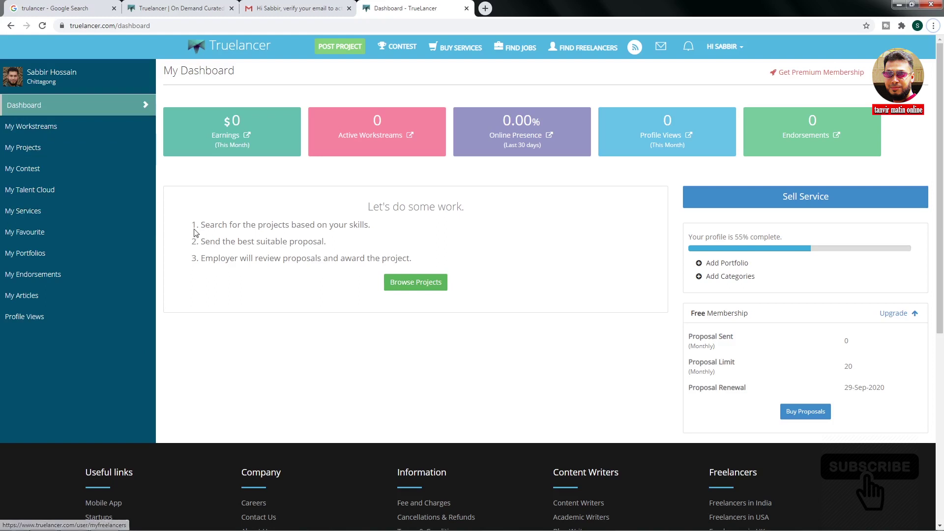
# Use FIND JOBS in the top bar to reach the Freelance Jobs listing
pyautogui.click(523, 53)
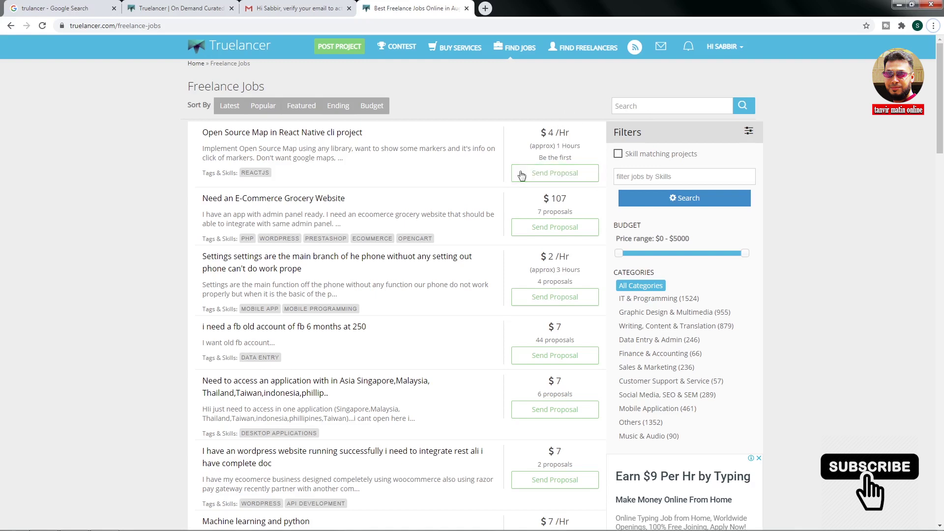
# Search jobs for 'copy paste' and scroll through the results to page 2
pyautogui.click(672, 106)
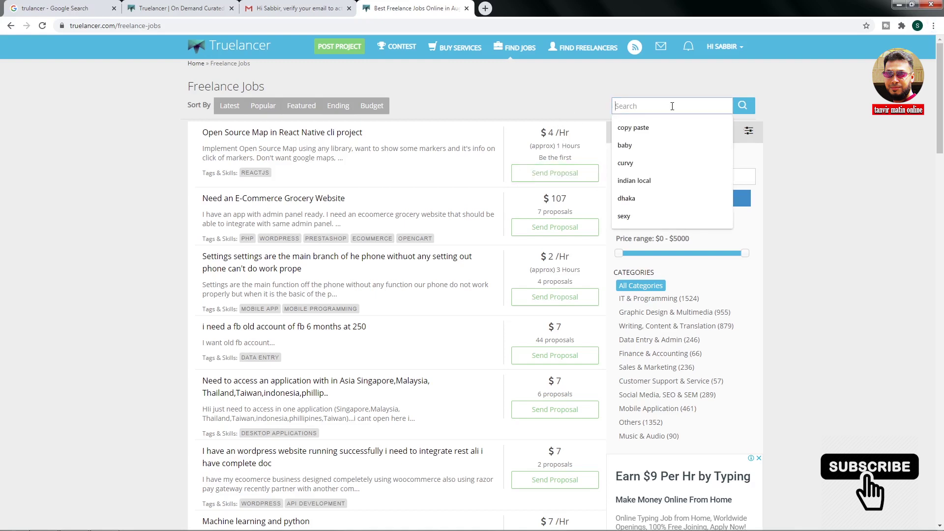
pyautogui.write('copy pas')
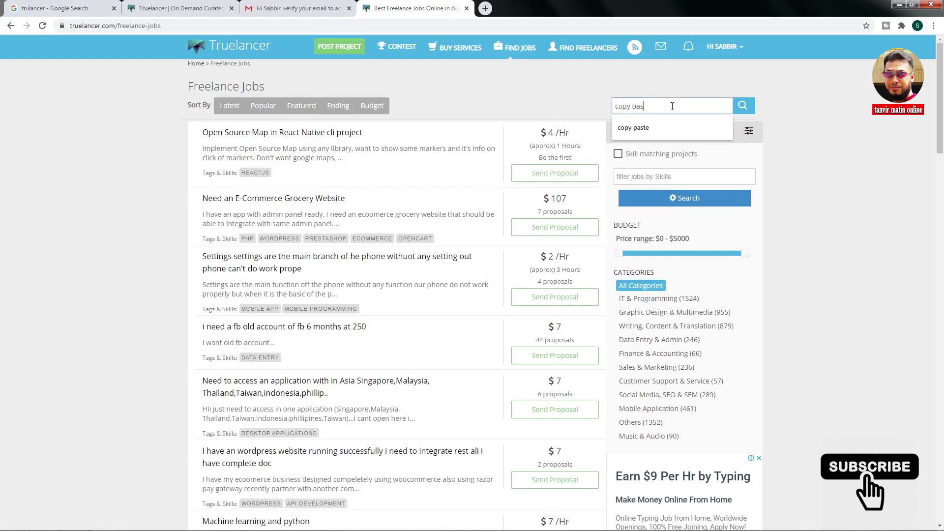
pyautogui.write('te')
pyautogui.press('Return')
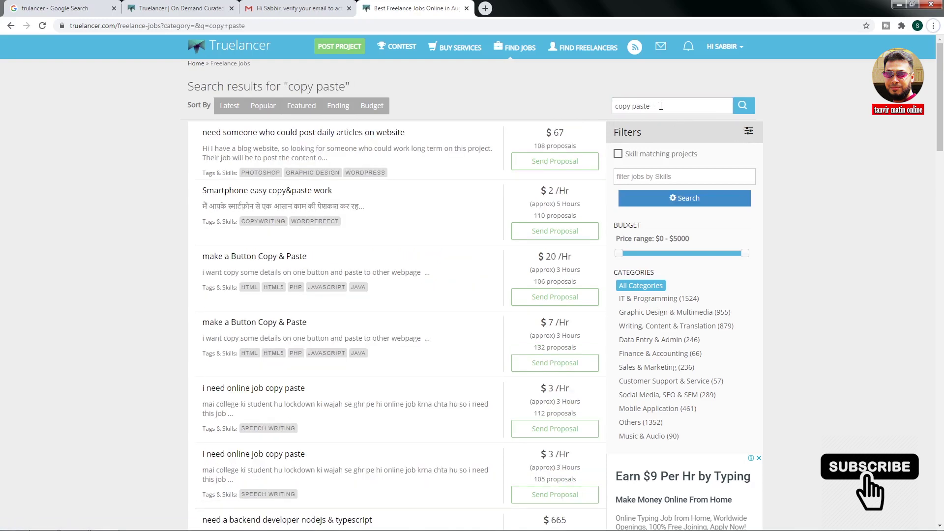
pyautogui.scroll(-8, 250, 172)
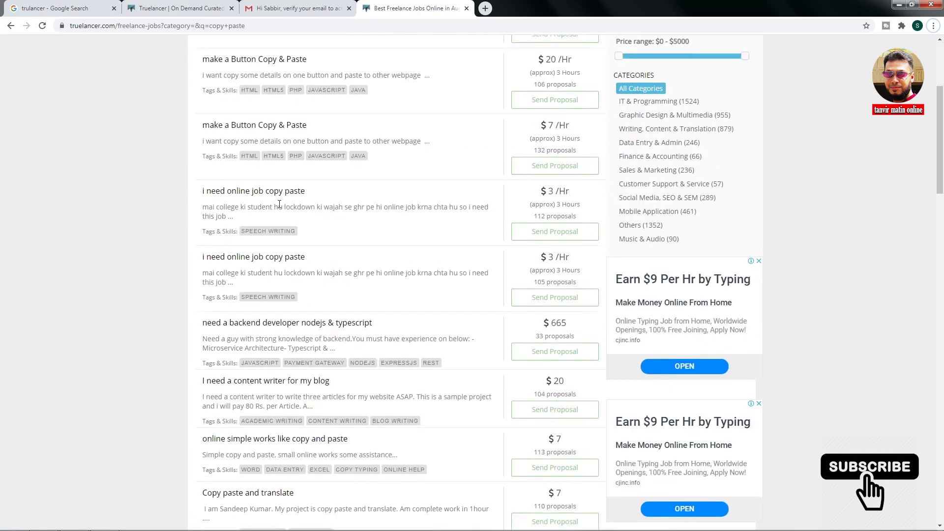
pyautogui.scroll(-14, 281, 211)
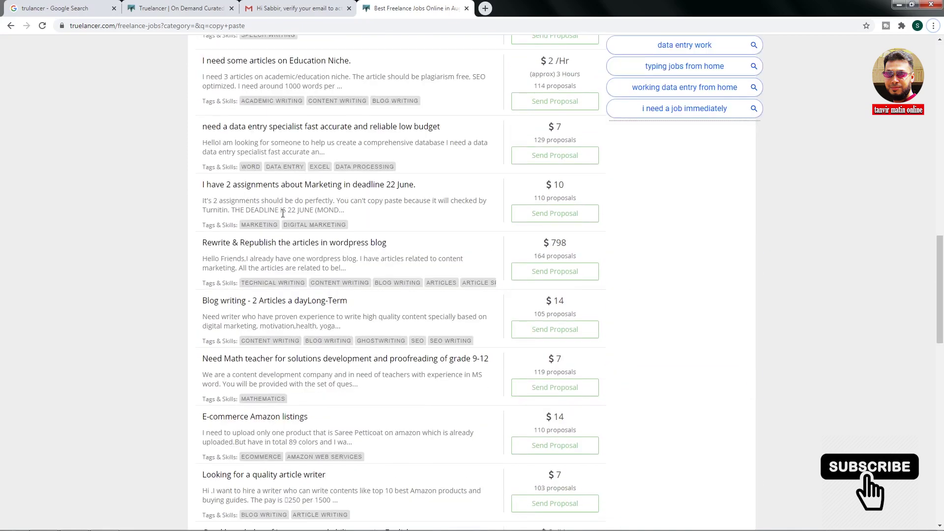
pyautogui.scroll(20, 284, 217)
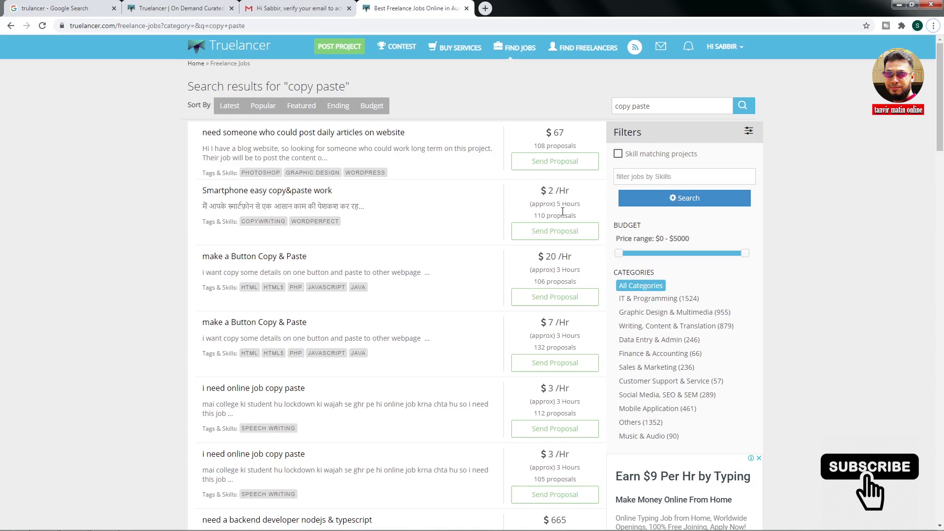
pyautogui.scroll(-2, 392, 282)
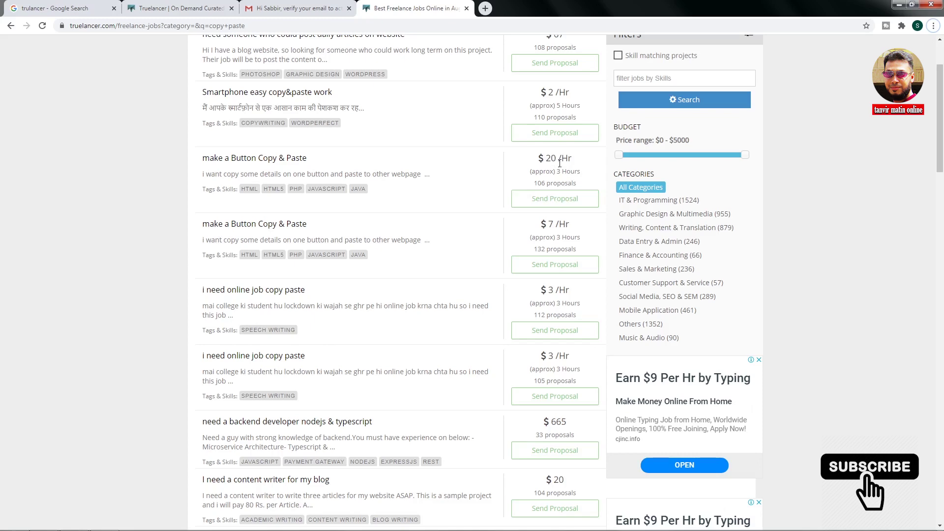
pyautogui.scroll(-1, 278, 258)
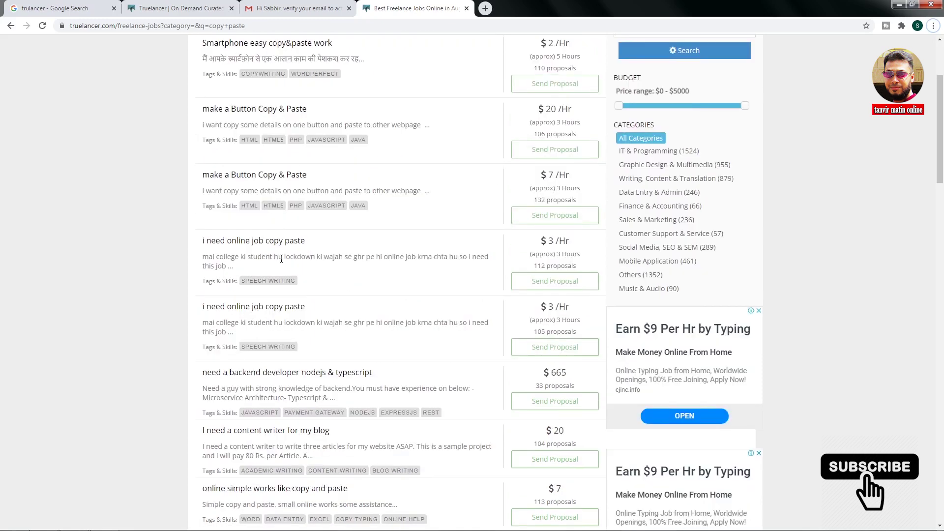
pyautogui.scroll(-2, 317, 312)
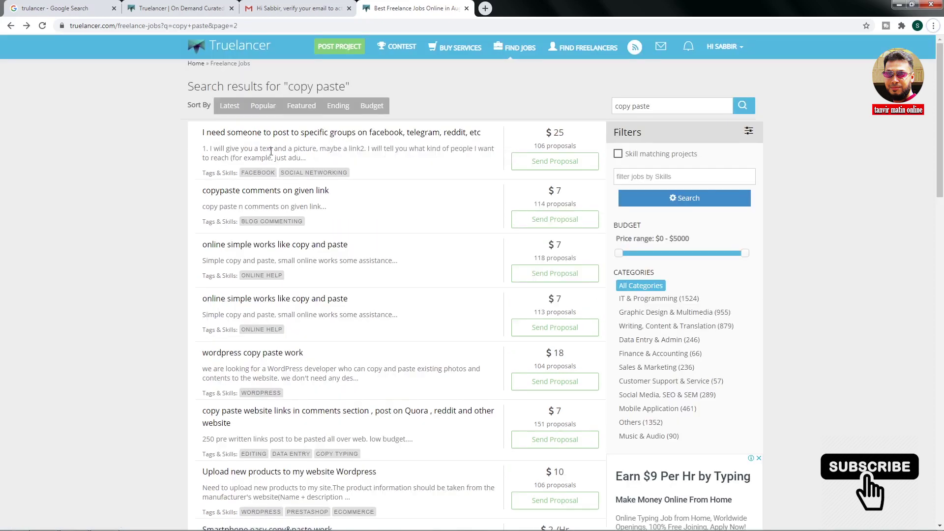
# Open the first result, the Facebook/Telegram/Reddit group posting job, and scroll to its Project Details
pyautogui.click(387, 146)
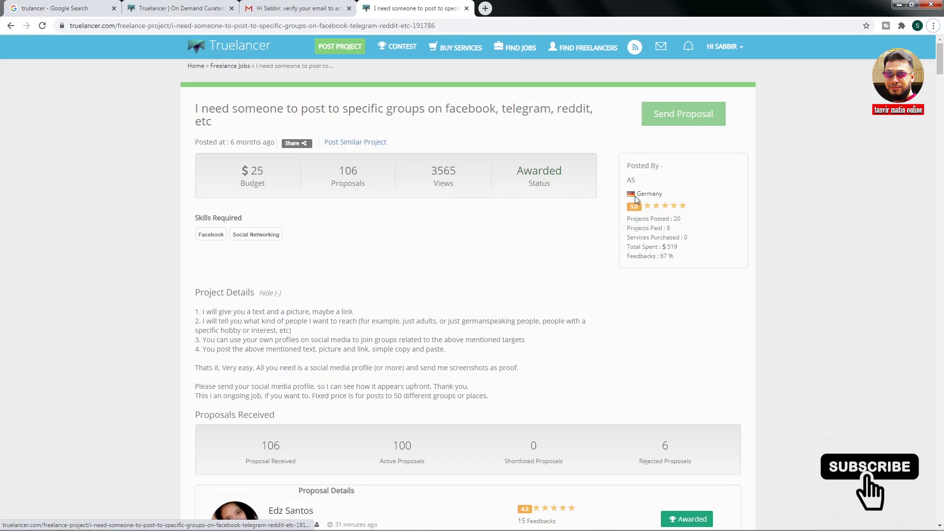
pyautogui.scroll(-3, 636, 196)
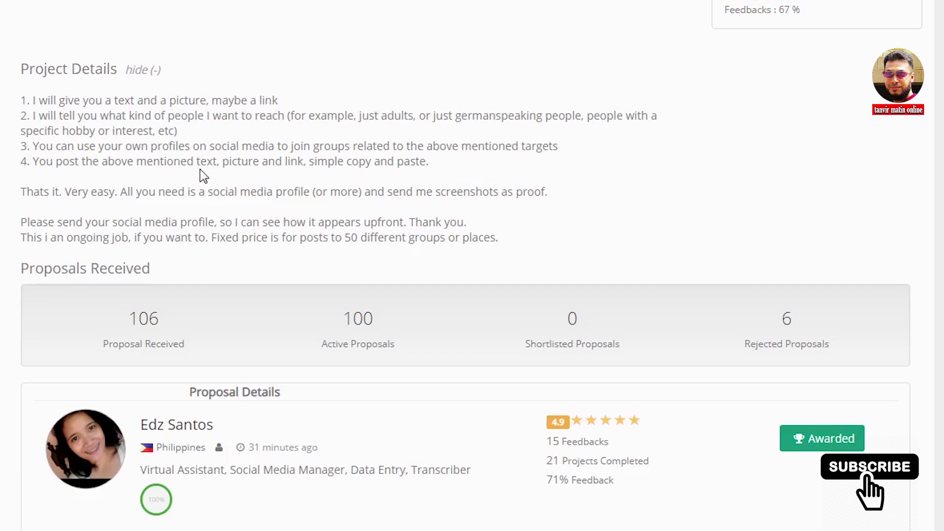
pyautogui.moveTo(426, 161); pyautogui.dragTo(310, 161)
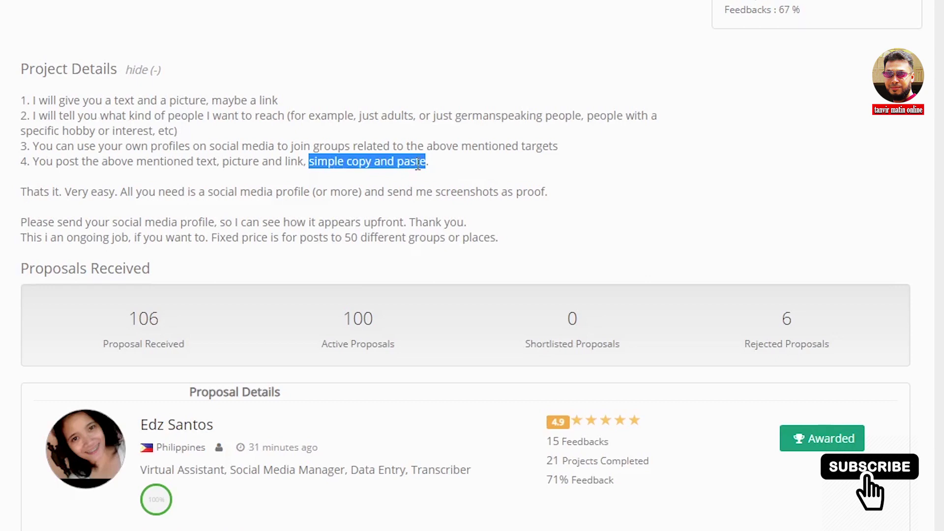
pyautogui.tripleClick(24, 192)
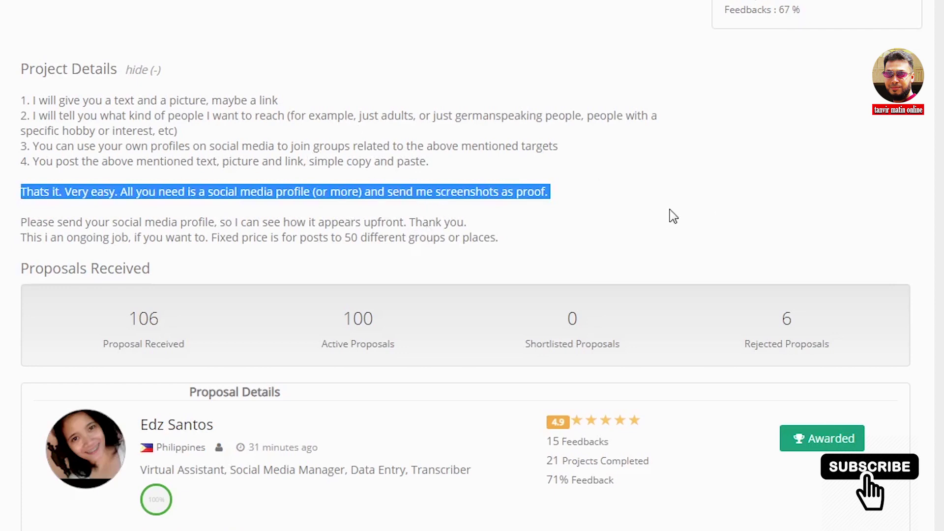
pyautogui.scroll(3, 673, 216)
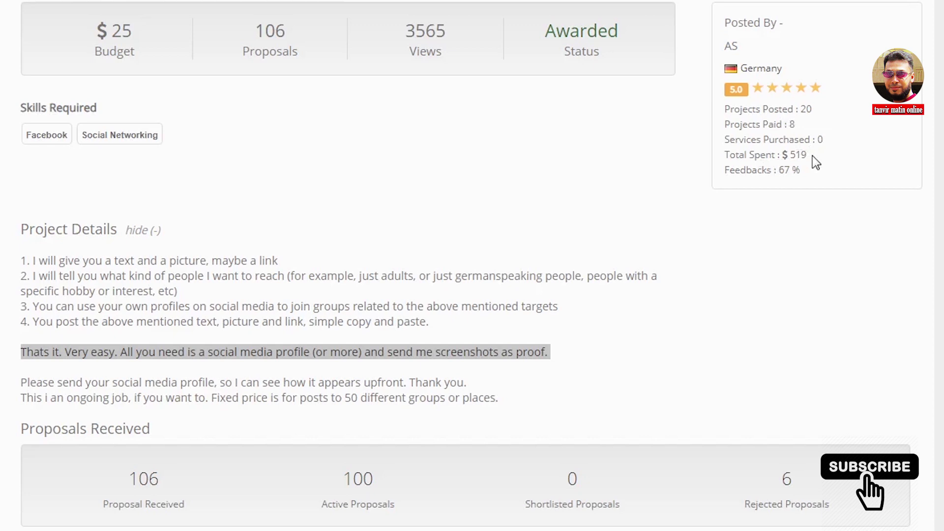
pyautogui.moveTo(811, 156); pyautogui.dragTo(791, 156)
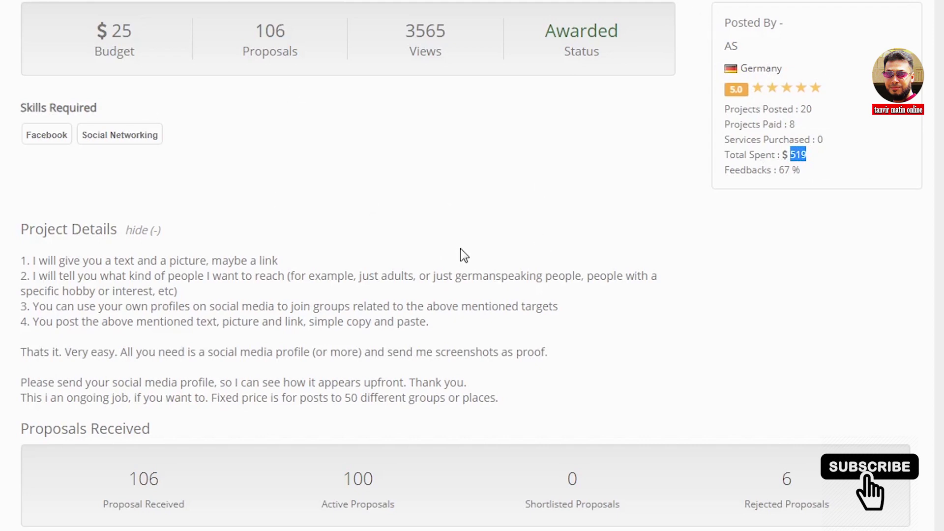
pyautogui.press('F5')
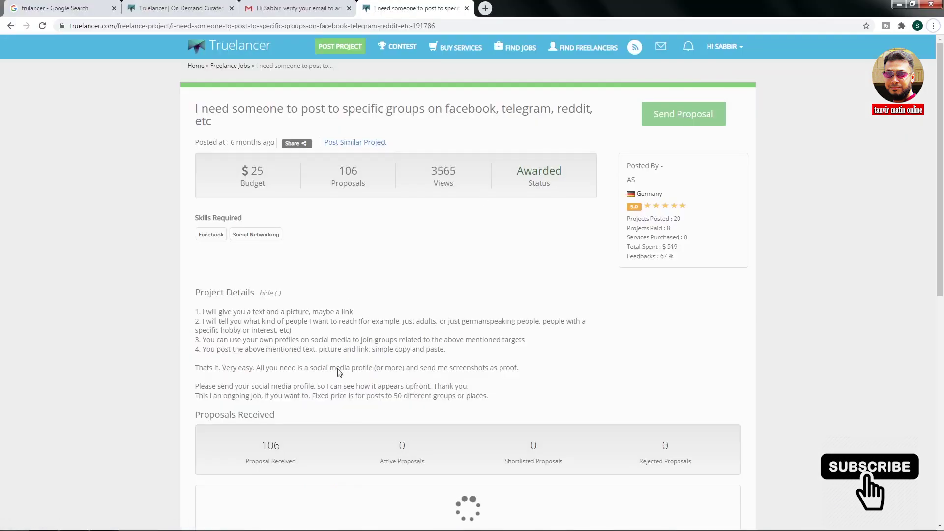
# Look over the project page, then go back to the Freelance Jobs list led by the React Native map project
pyautogui.scroll(-2, 273, 336)
pyautogui.scroll(2, 271, 332)
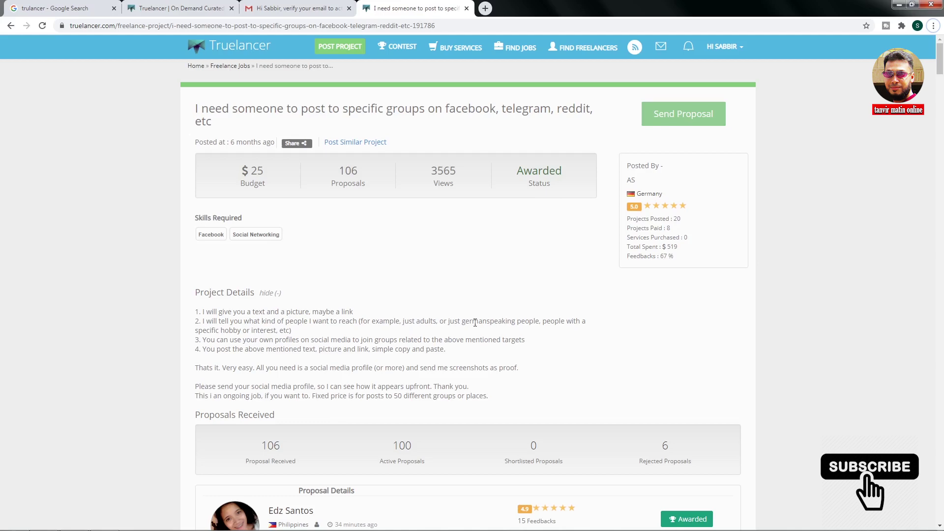
pyautogui.scroll(-2, 475, 322)
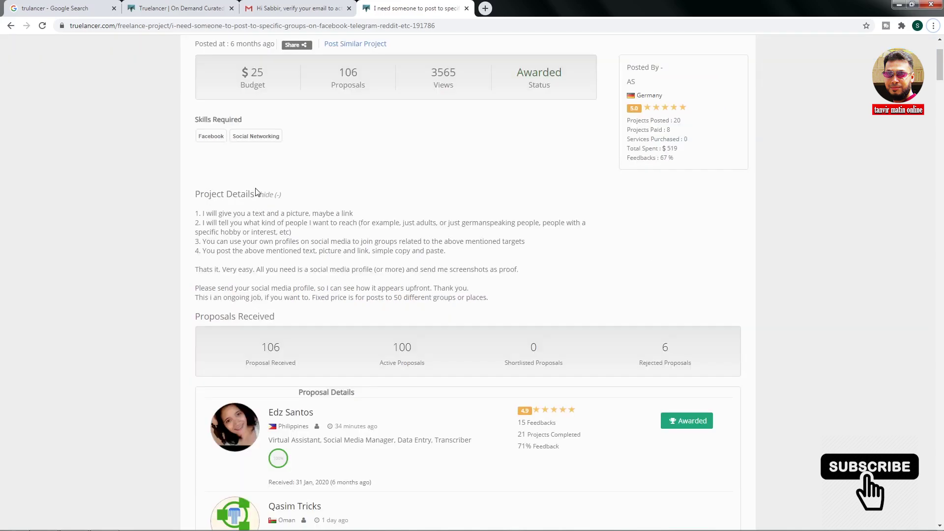
pyautogui.scroll(2, 256, 192)
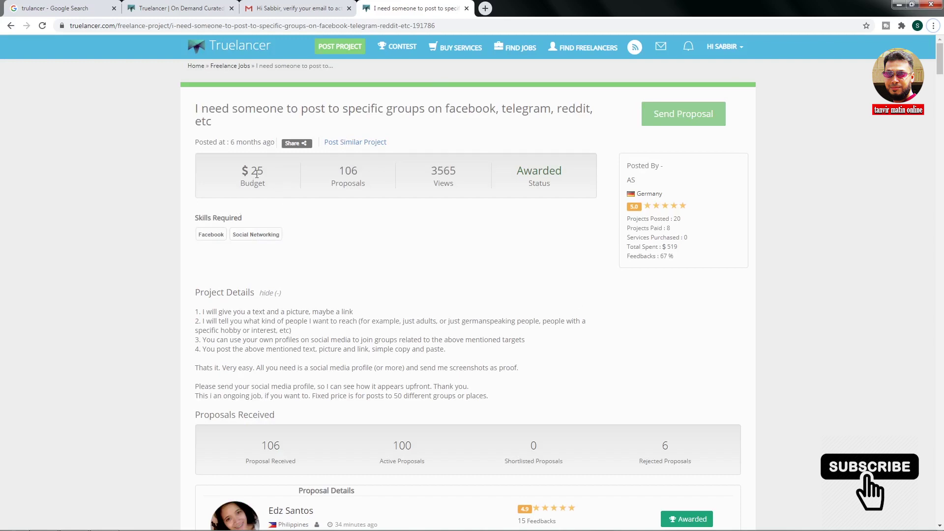
pyautogui.hotkey('alt', 'Left')
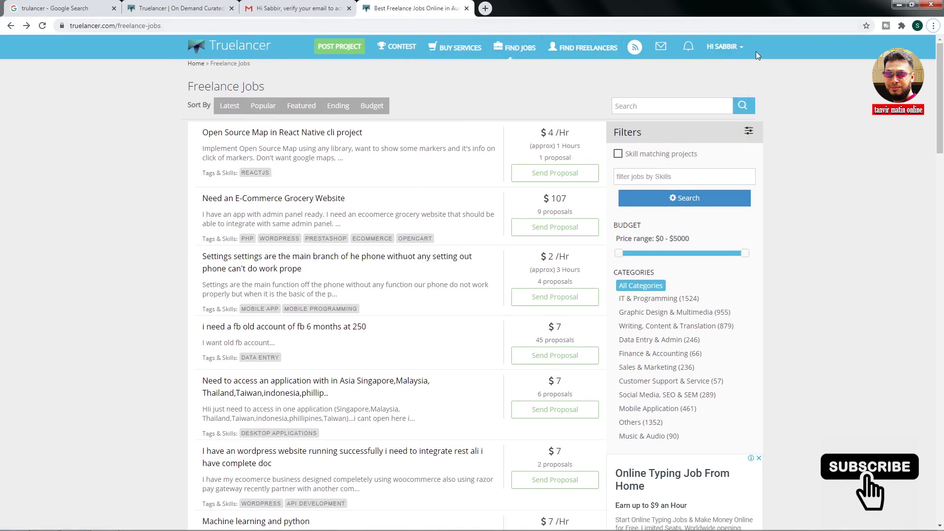
# Go to Payments from the account menu and view Withdrawal Methods: Payoneer Global Bank Transfer, Payoneer Account, Paypal
pyautogui.moveTo(733, 53)
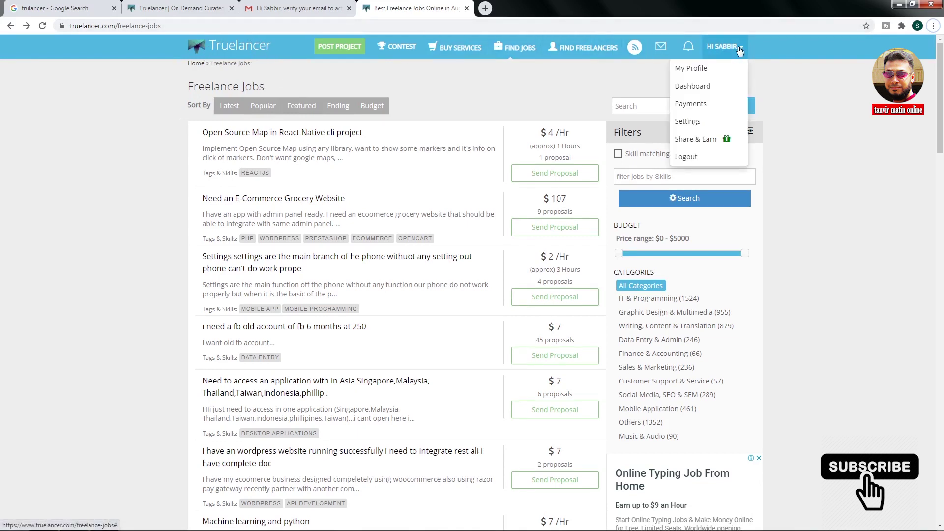
pyautogui.click(712, 104)
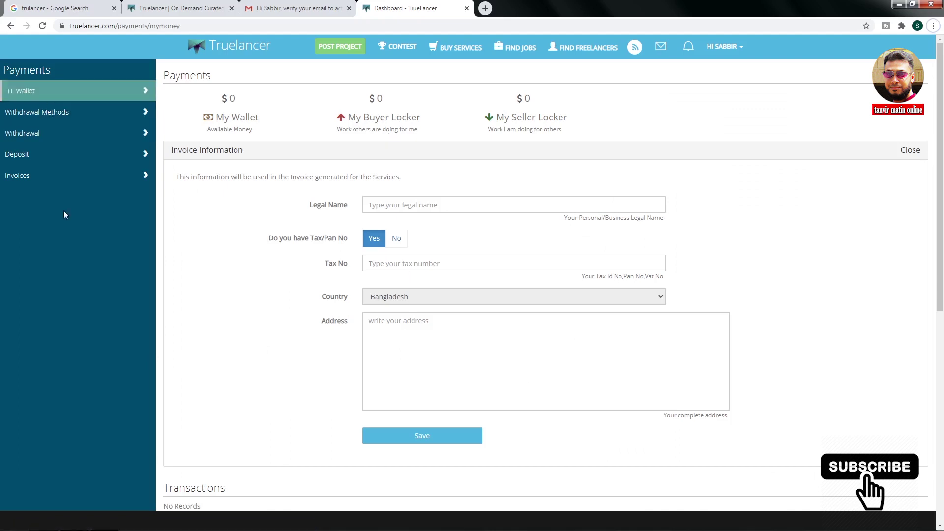
pyautogui.click(51, 114)
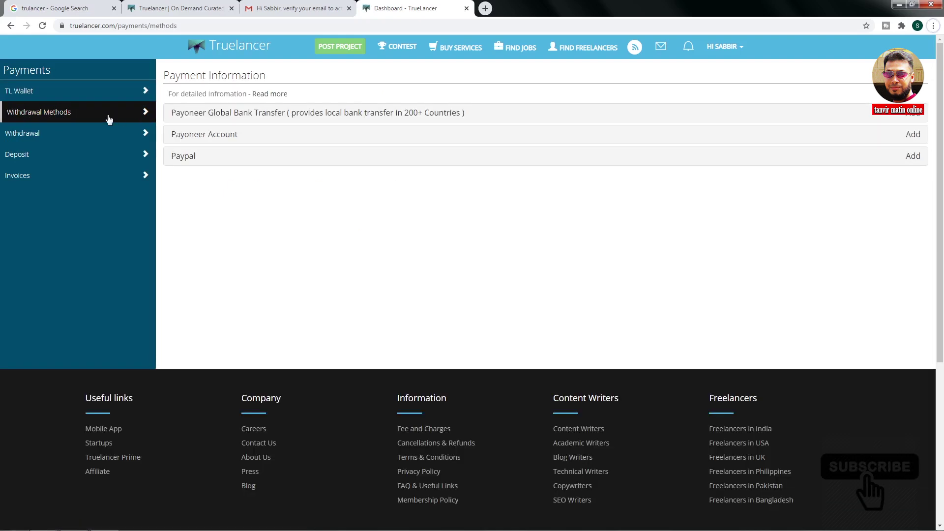